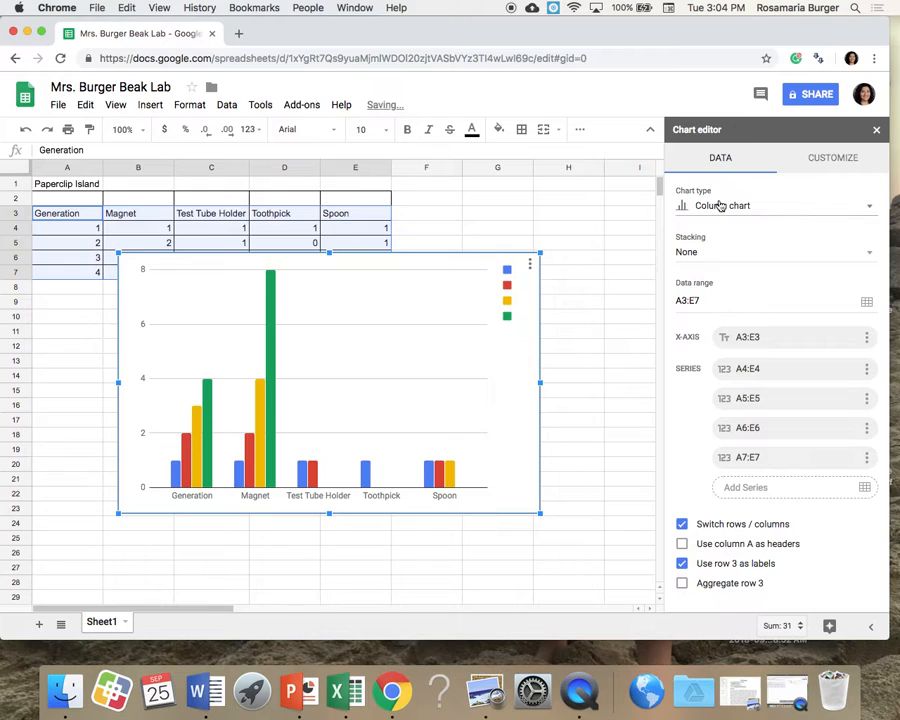
- Change the chart to a line chart, with rows and columns not switched and row 3 used as headers
click(703, 212)
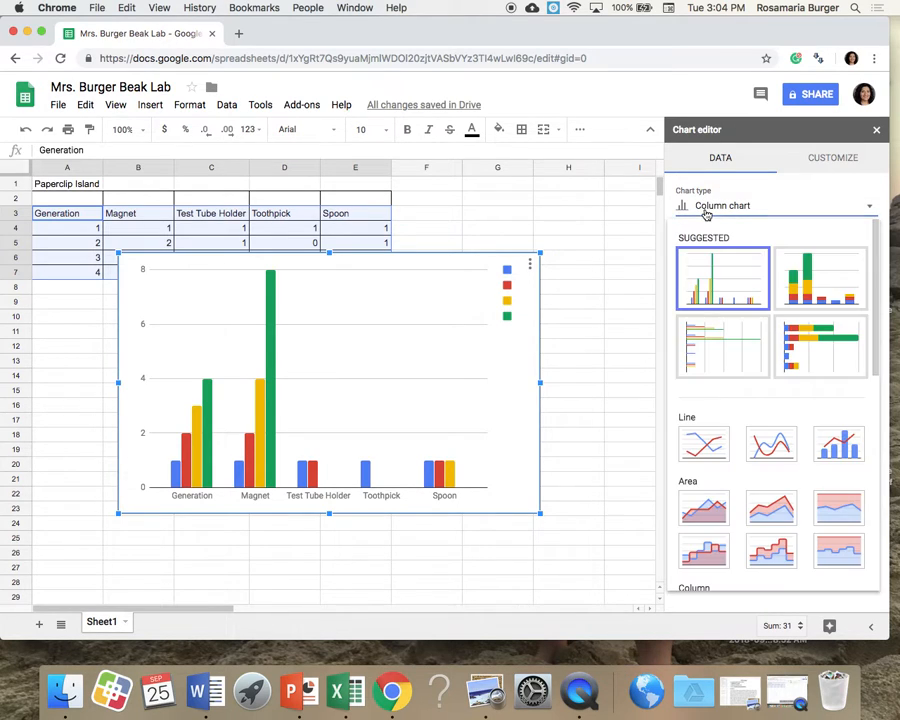
click(705, 440)
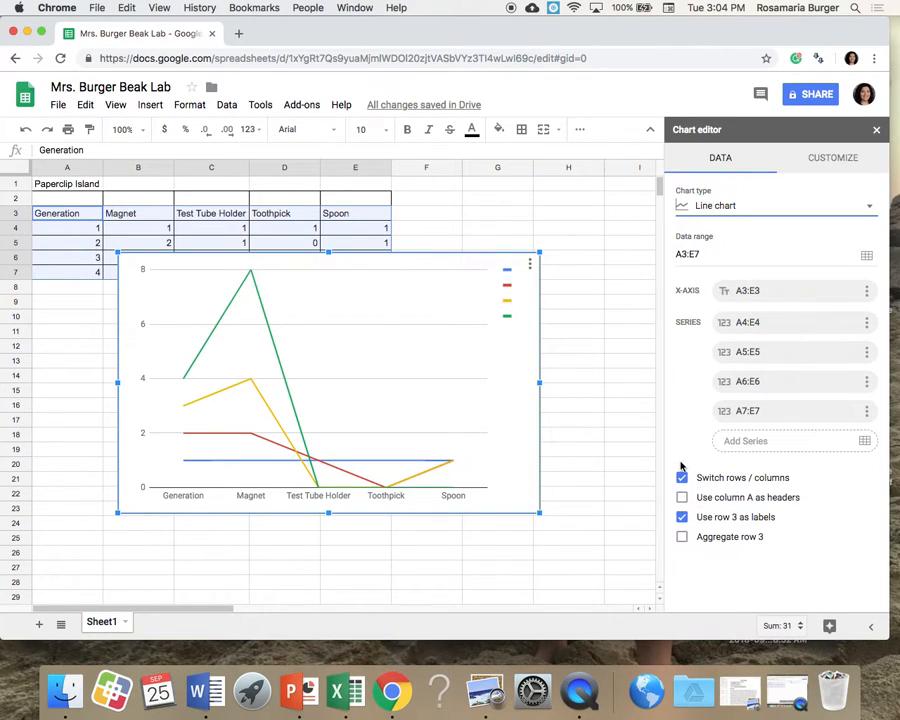
click(682, 478)
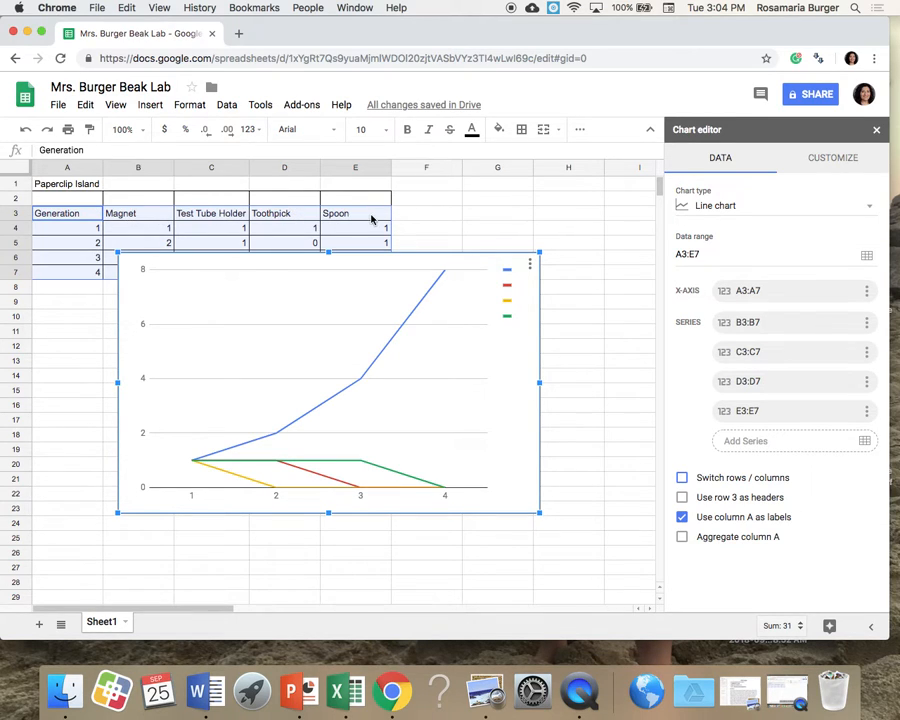
click(721, 501)
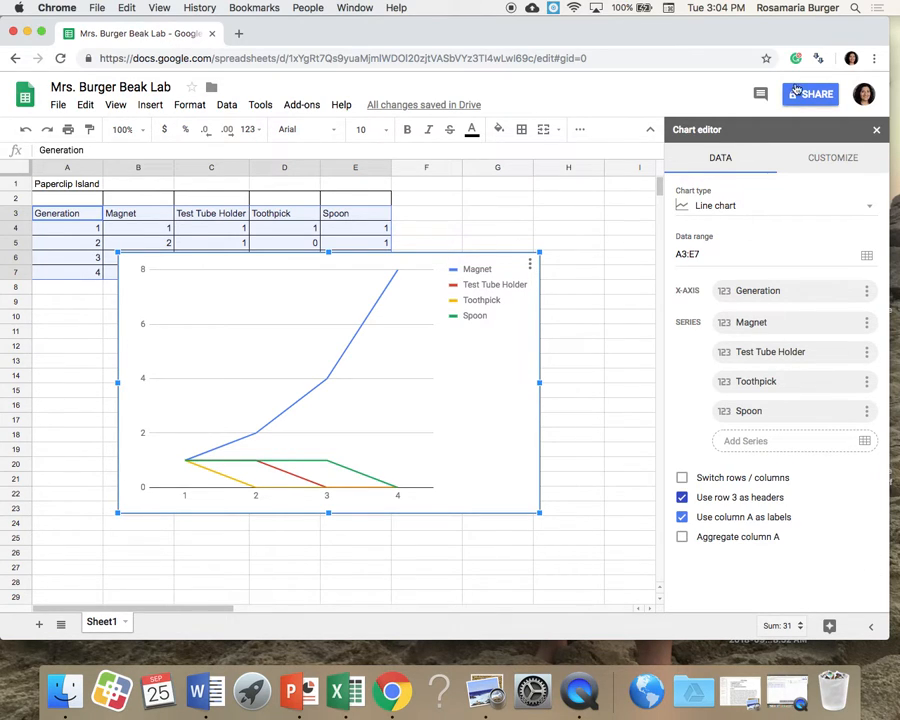
- Set the chart title to "Species Survival on Paperclip Island"
click(833, 159)
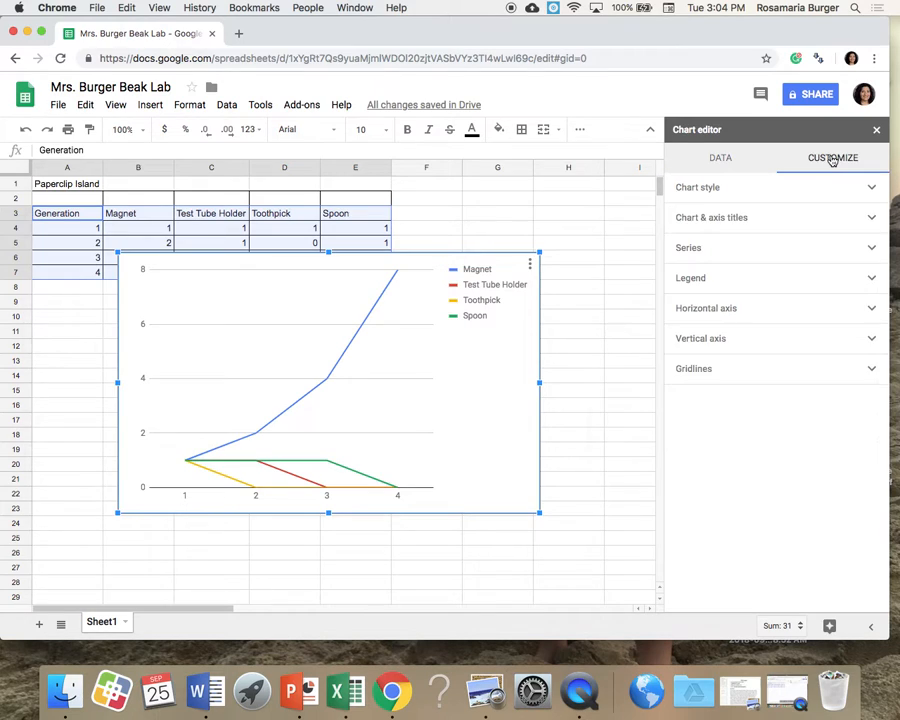
click(811, 219)
click(760, 283)
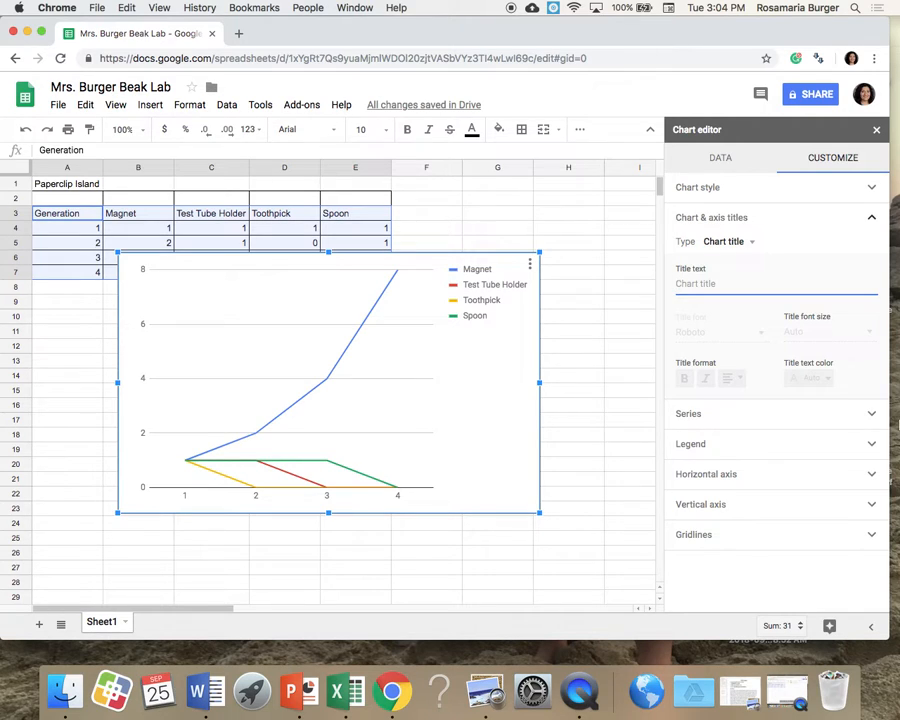
text(Specis)
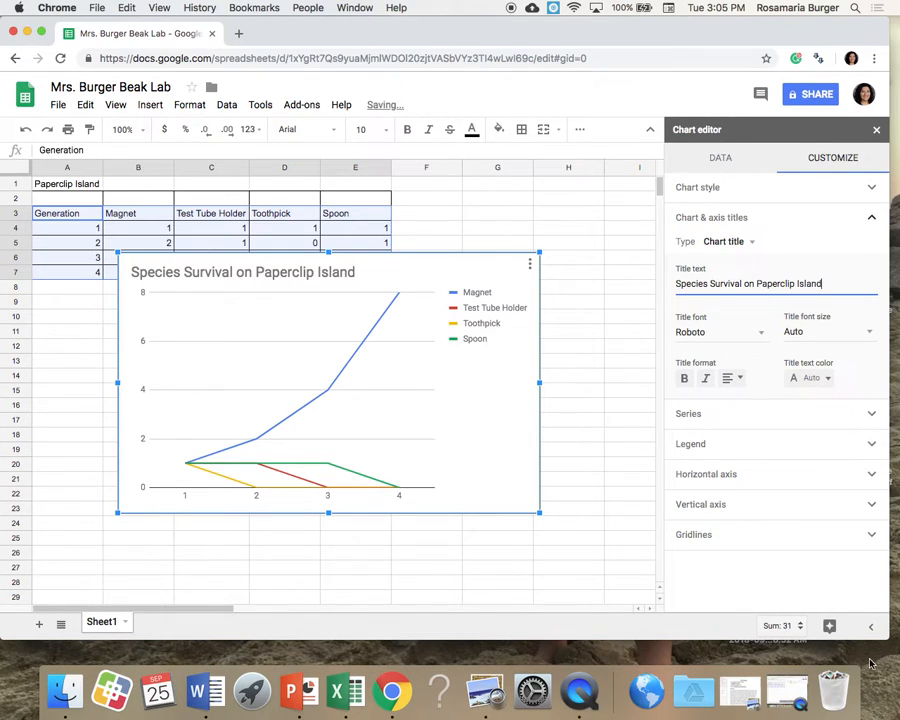
- Set the chart's horizontal axis title to "Generation"
click(716, 475)
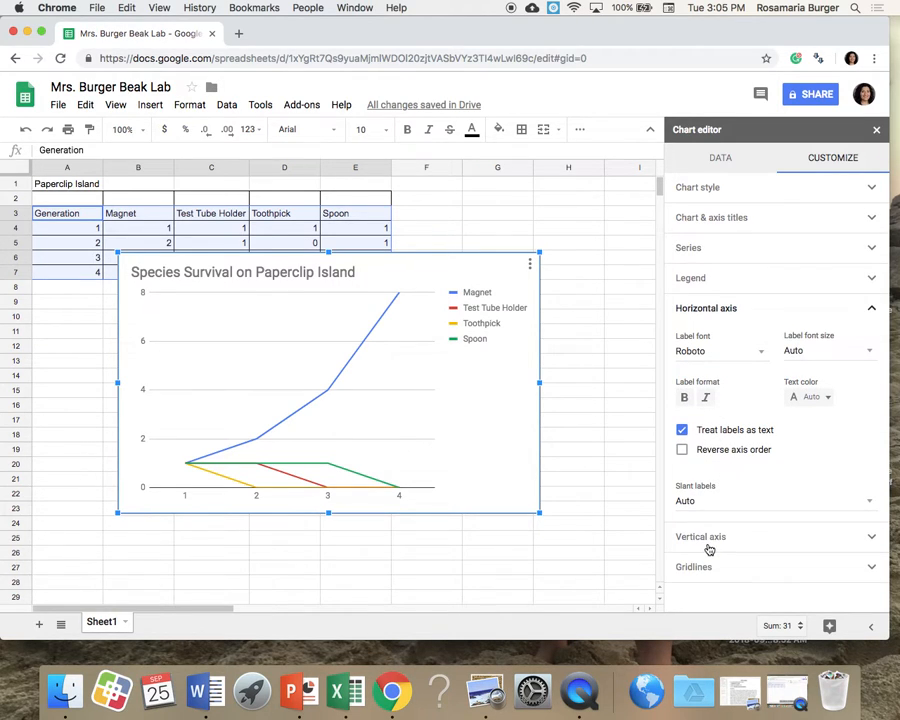
click(727, 225)
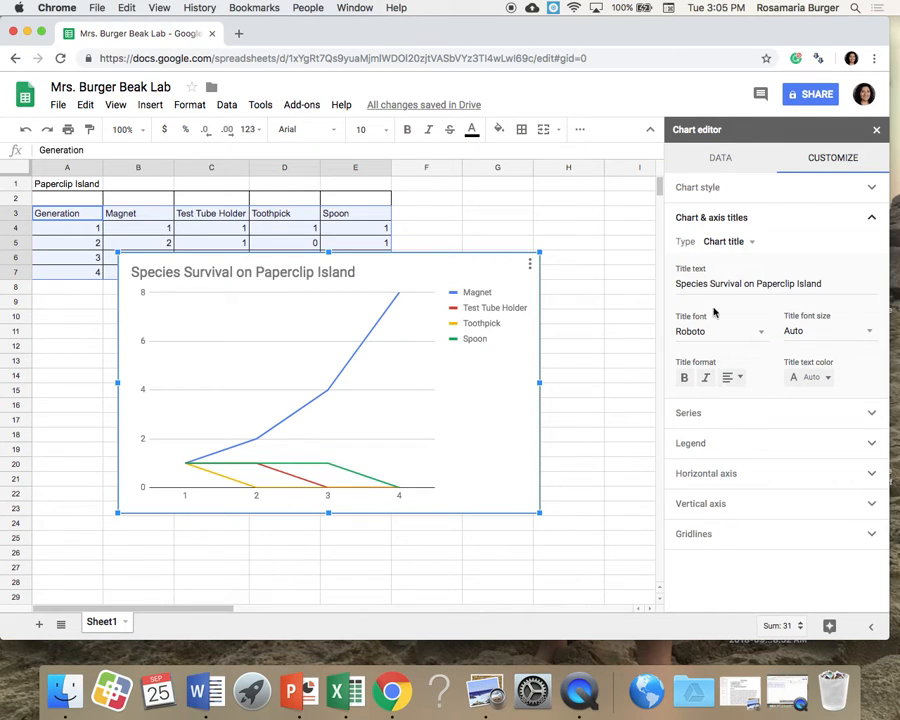
click(738, 243)
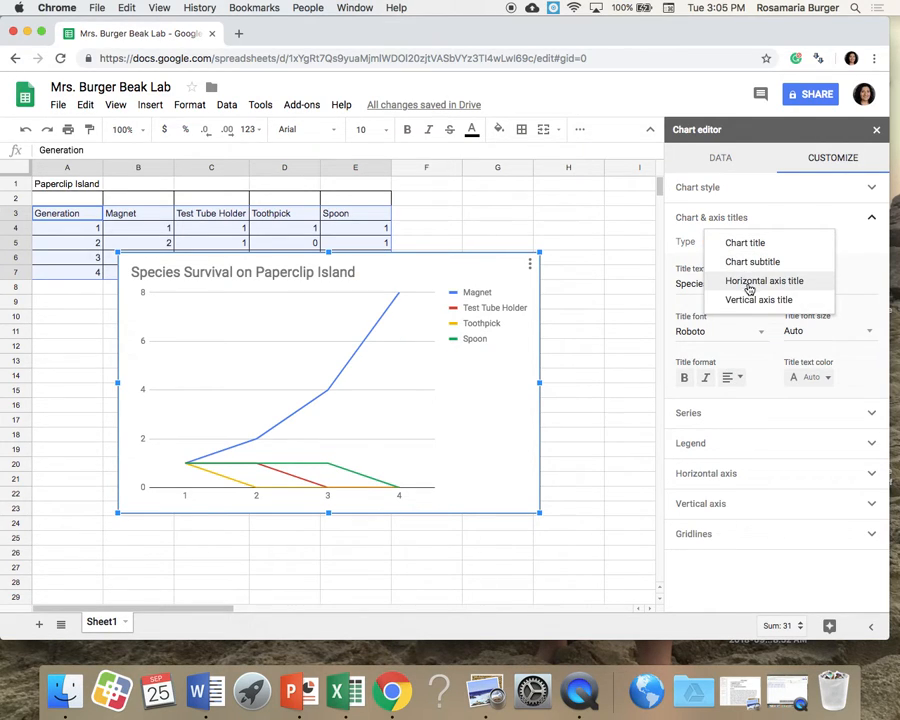
click(746, 280)
click(750, 284)
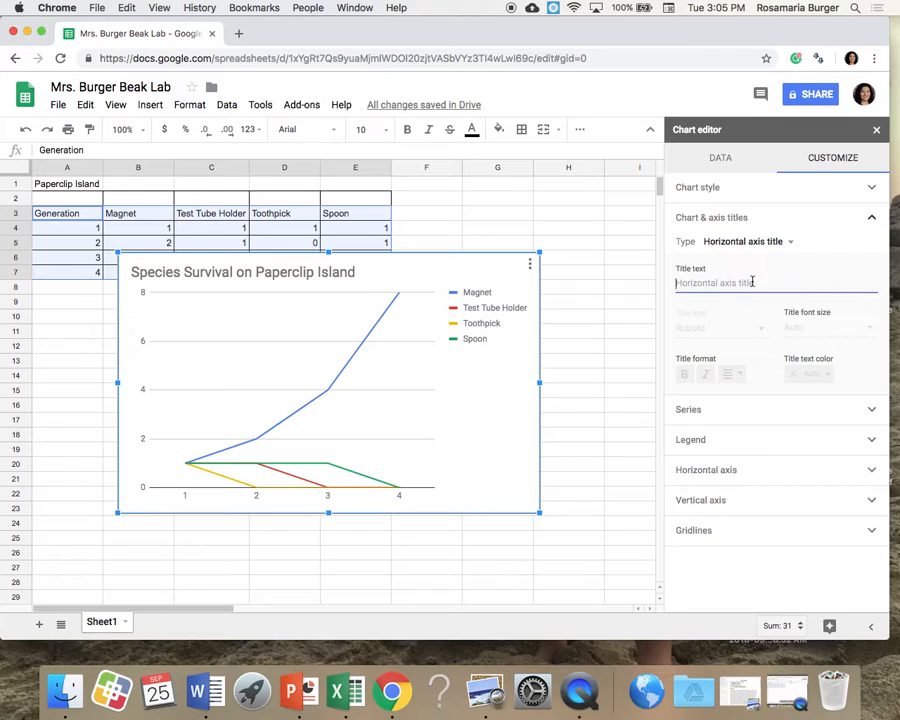
text(Generation)
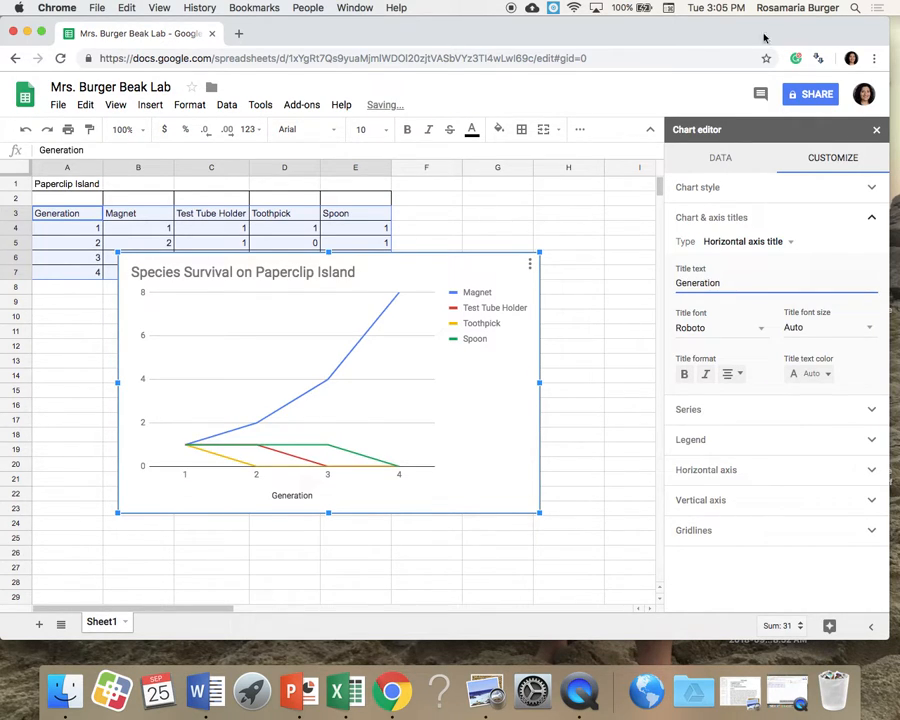
- Set the chart's vertical axis title to "Number of Birds"
click(790, 241)
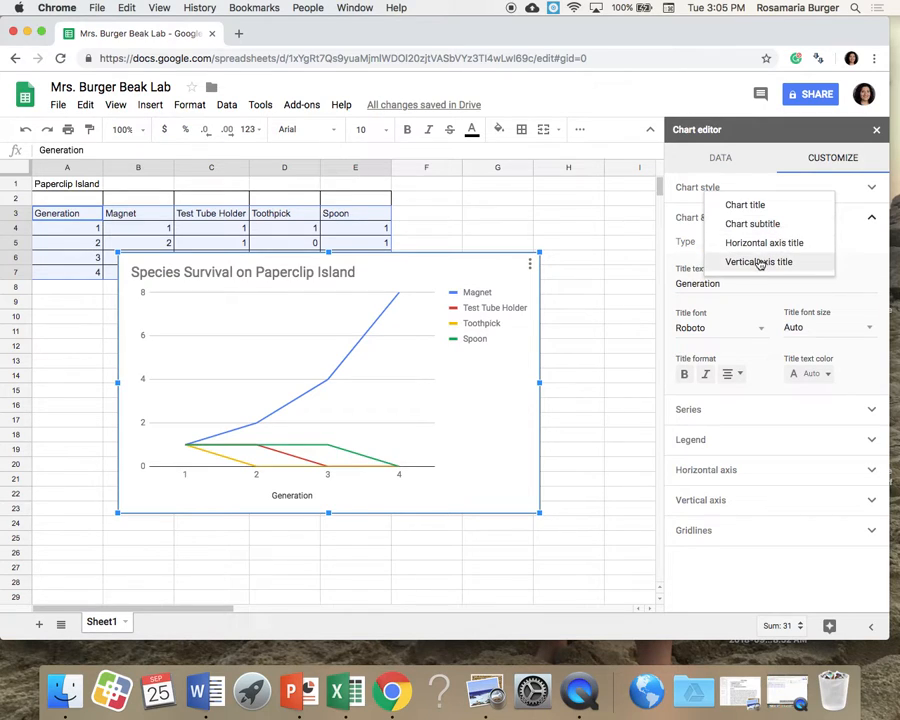
click(759, 262)
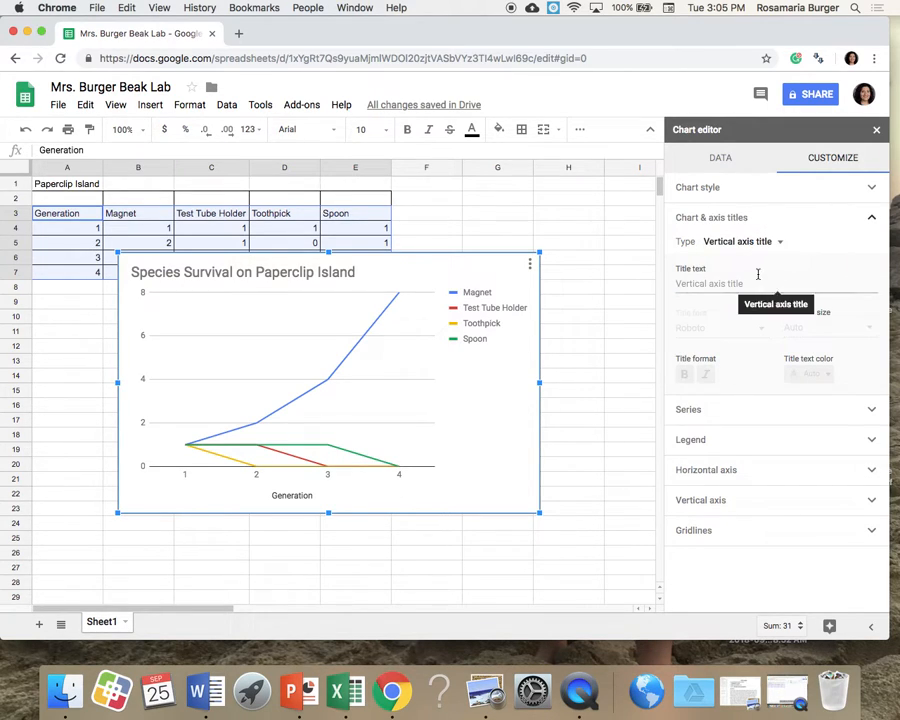
click(748, 283)
text(Number of Birds)
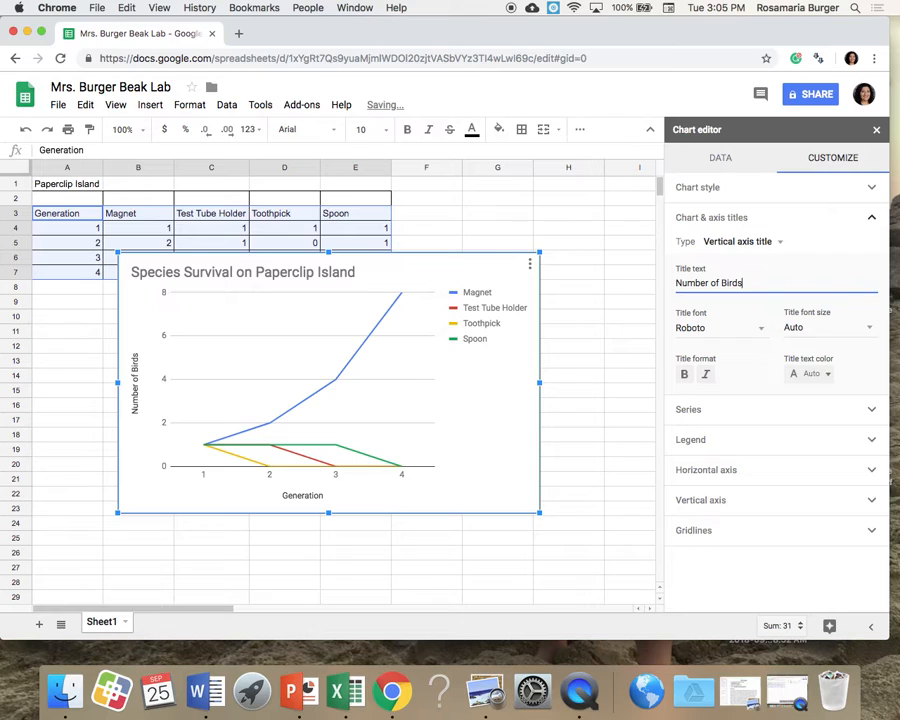
click(756, 443)
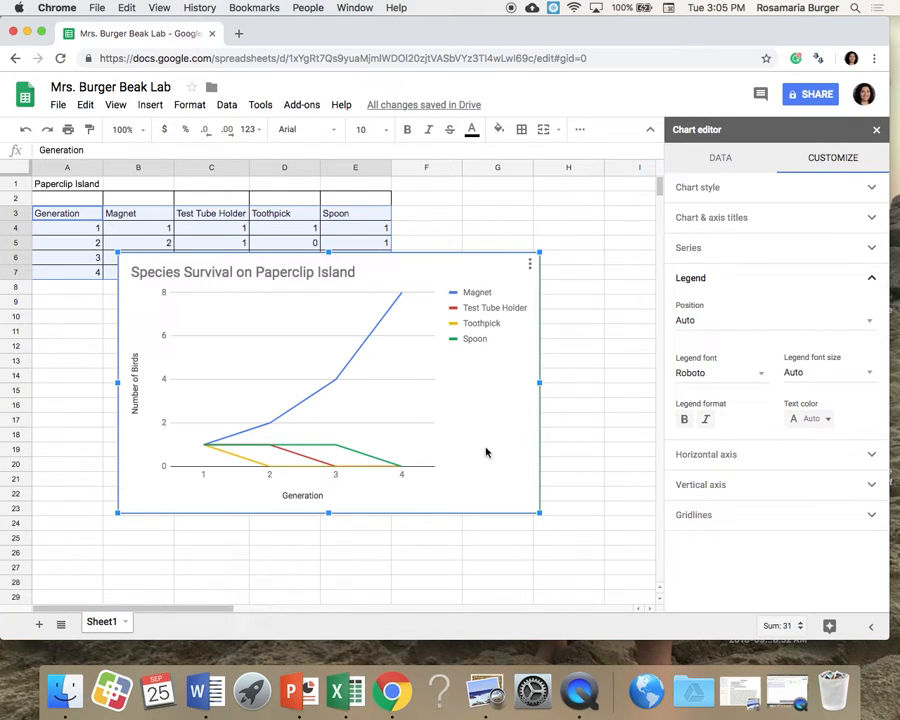
click(724, 160)
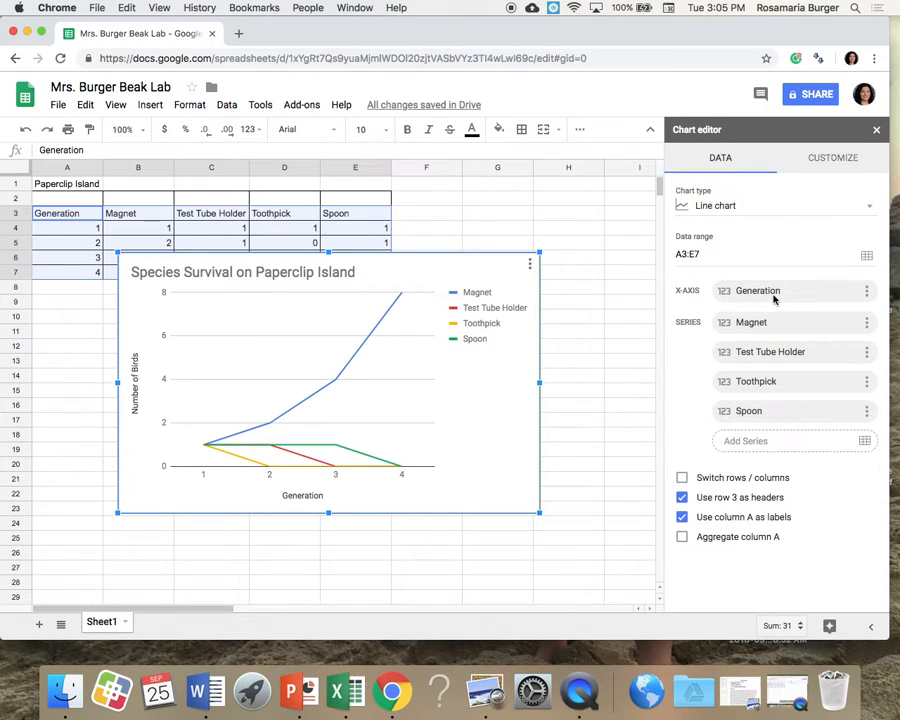
click(866, 323)
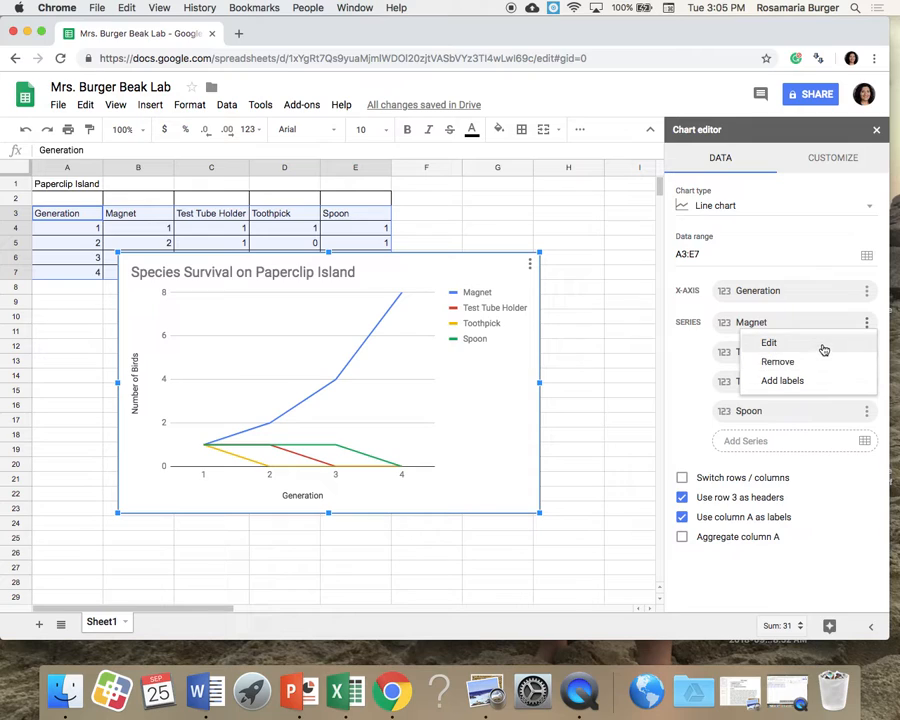
click(822, 346)
click(443, 389)
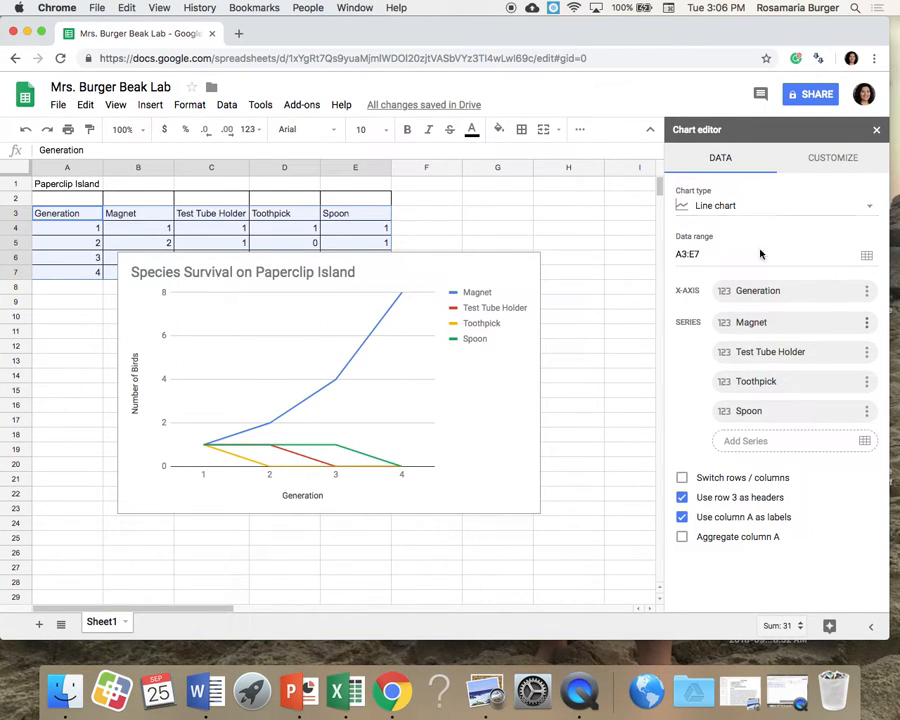
- Format the Magnet series as a black line with the solid dash type
click(826, 159)
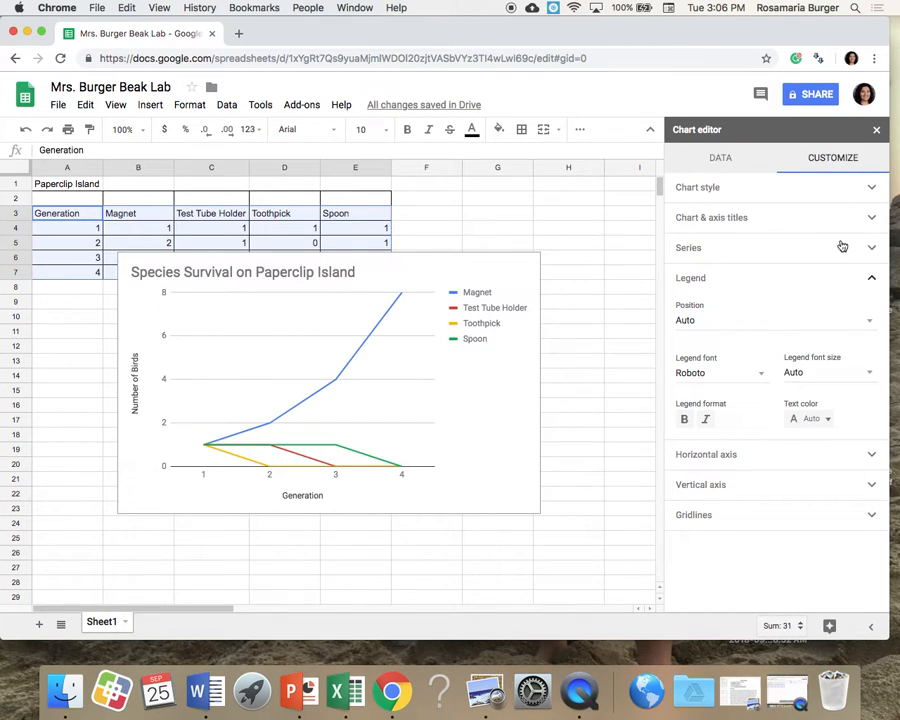
click(777, 253)
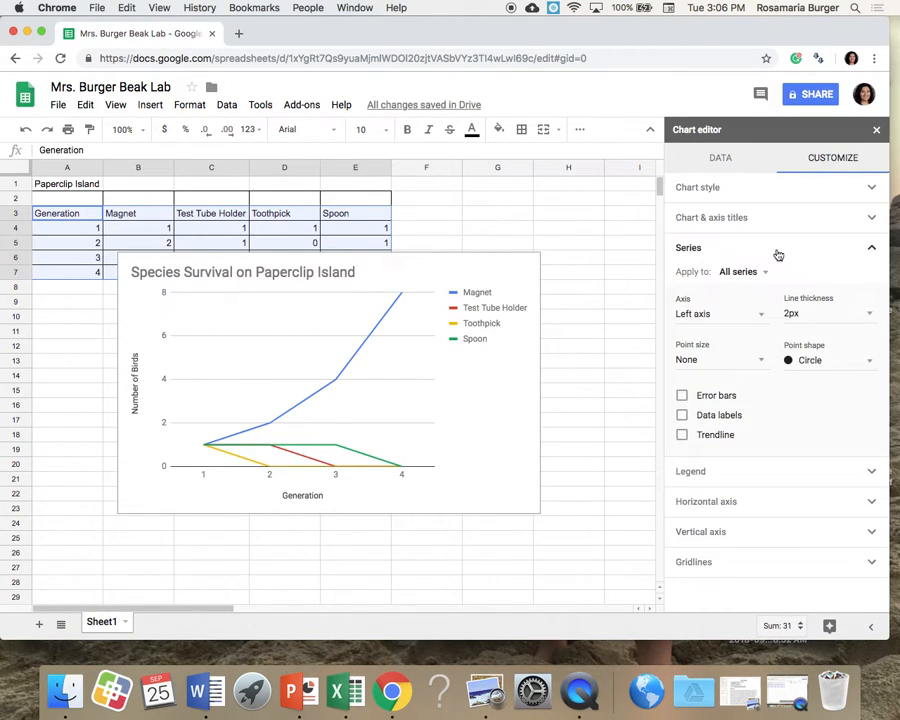
click(351, 361)
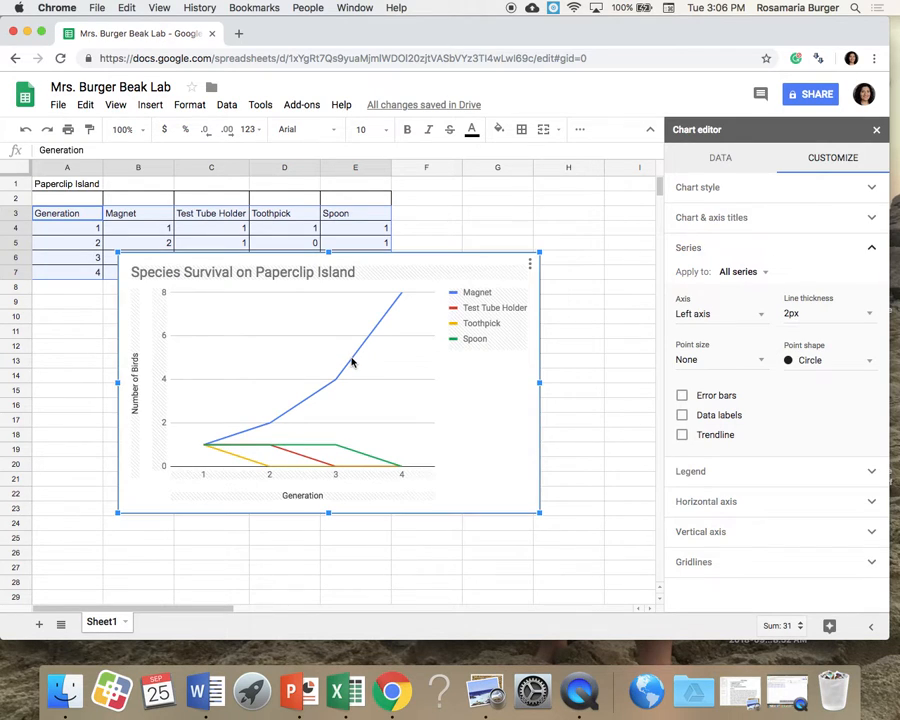
click(351, 361)
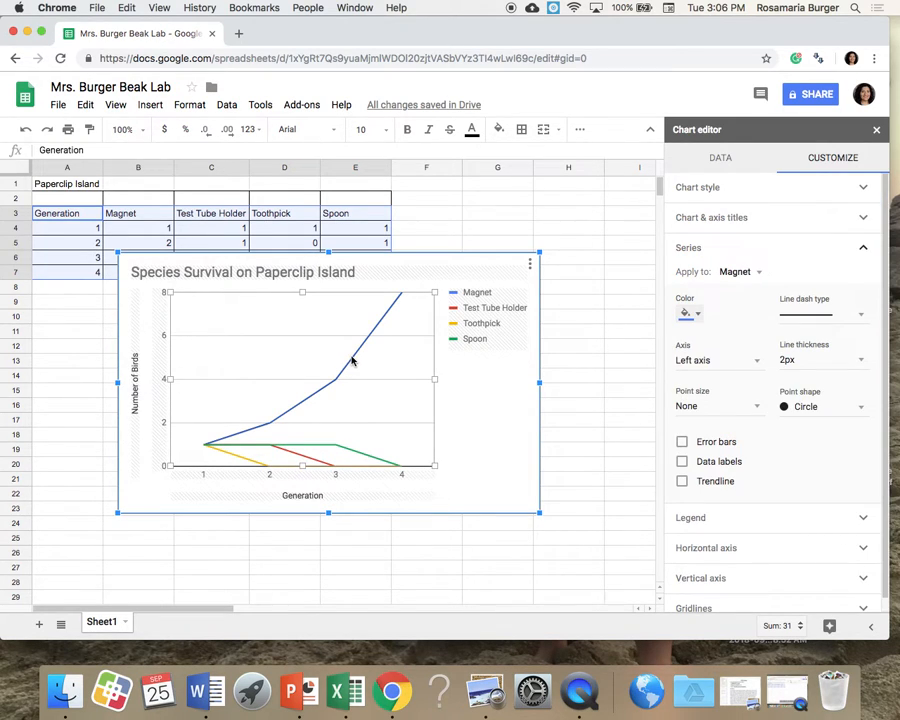
click(358, 357)
click(358, 354)
click(695, 316)
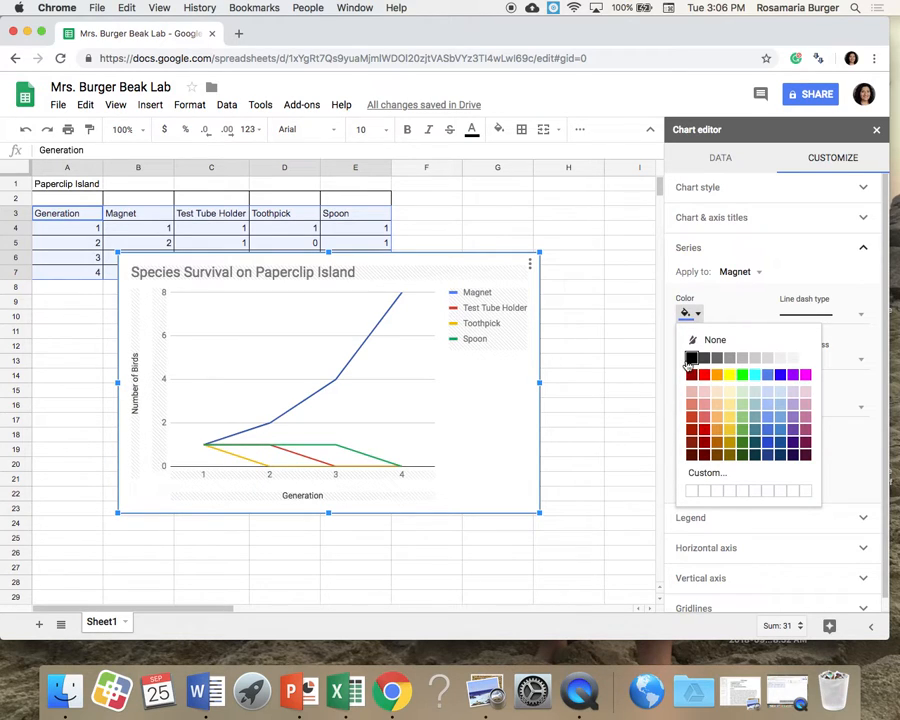
click(687, 366)
click(802, 314)
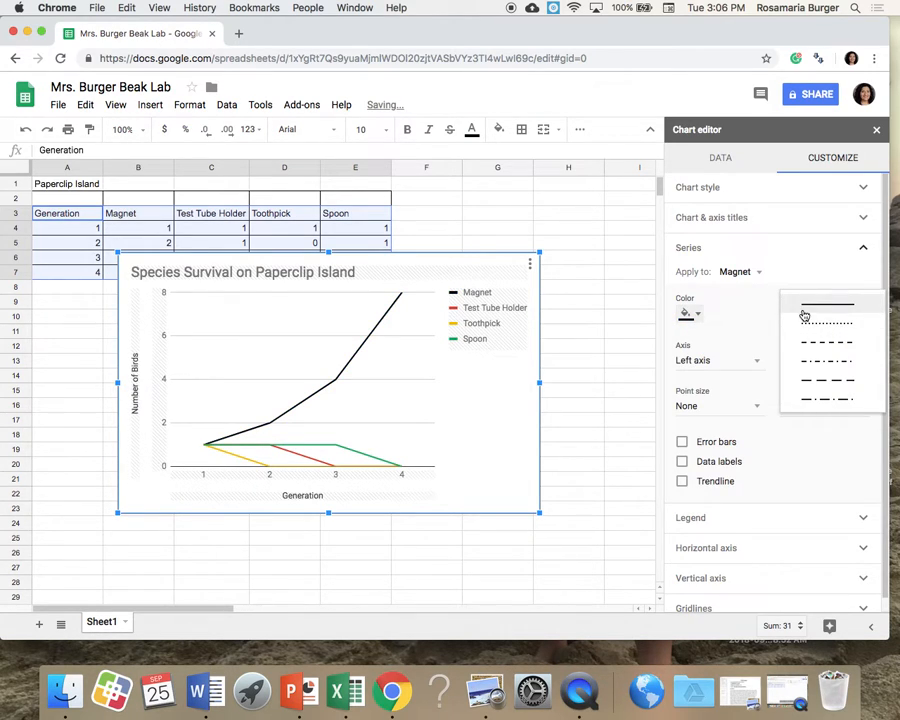
click(808, 310)
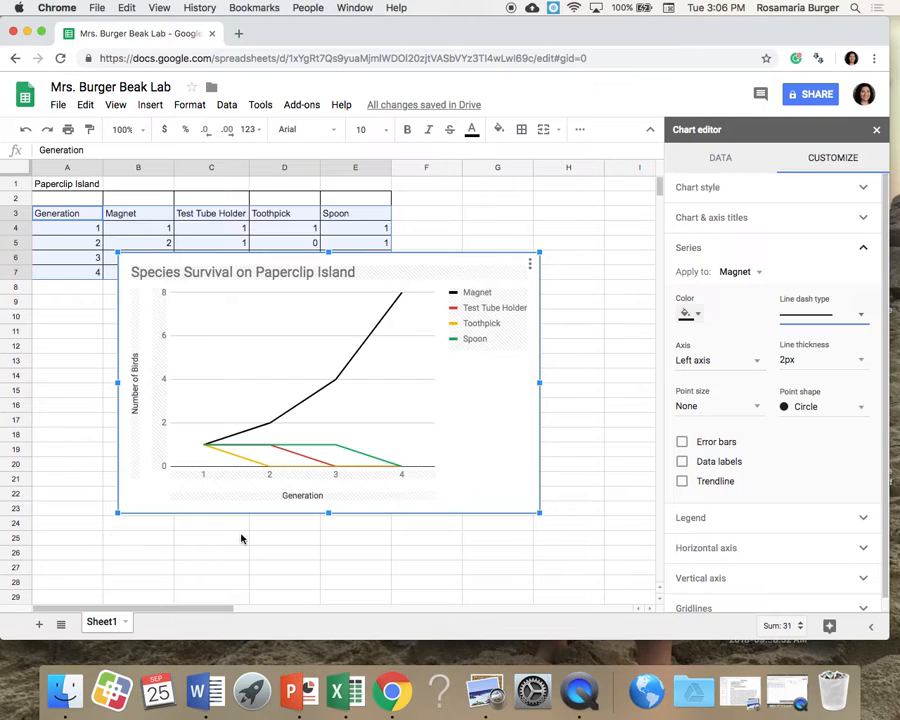
- Format the Spoon series as a black dotted line
click(345, 453)
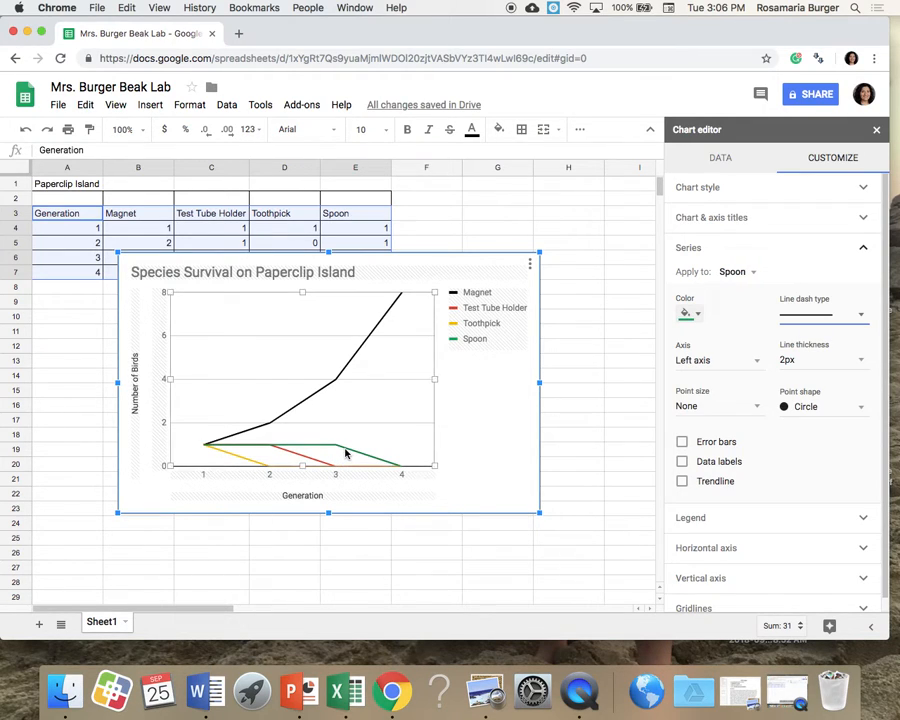
click(690, 313)
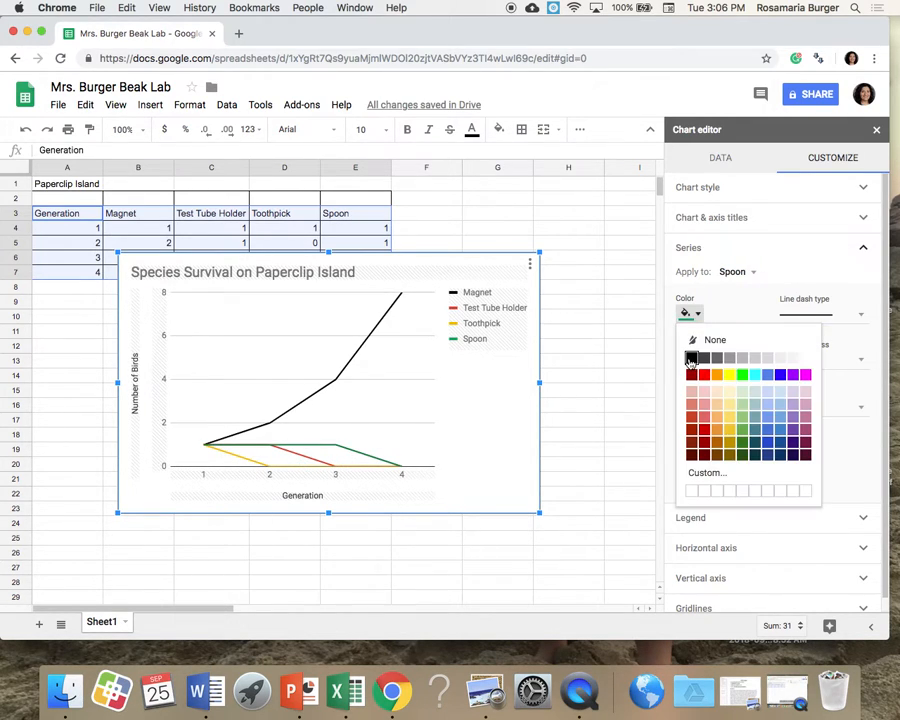
click(690, 362)
click(795, 318)
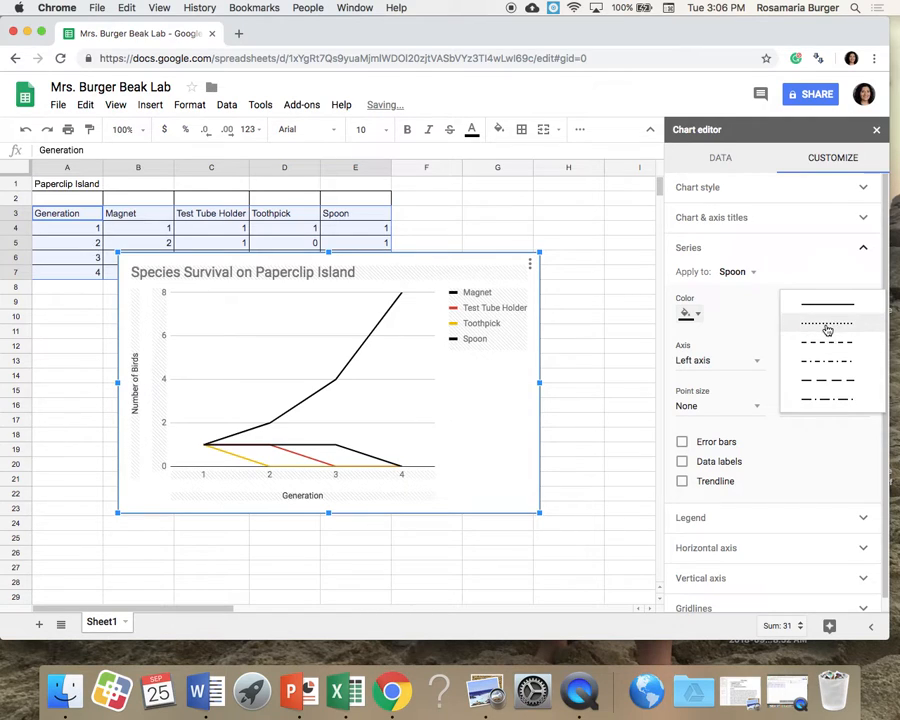
click(800, 327)
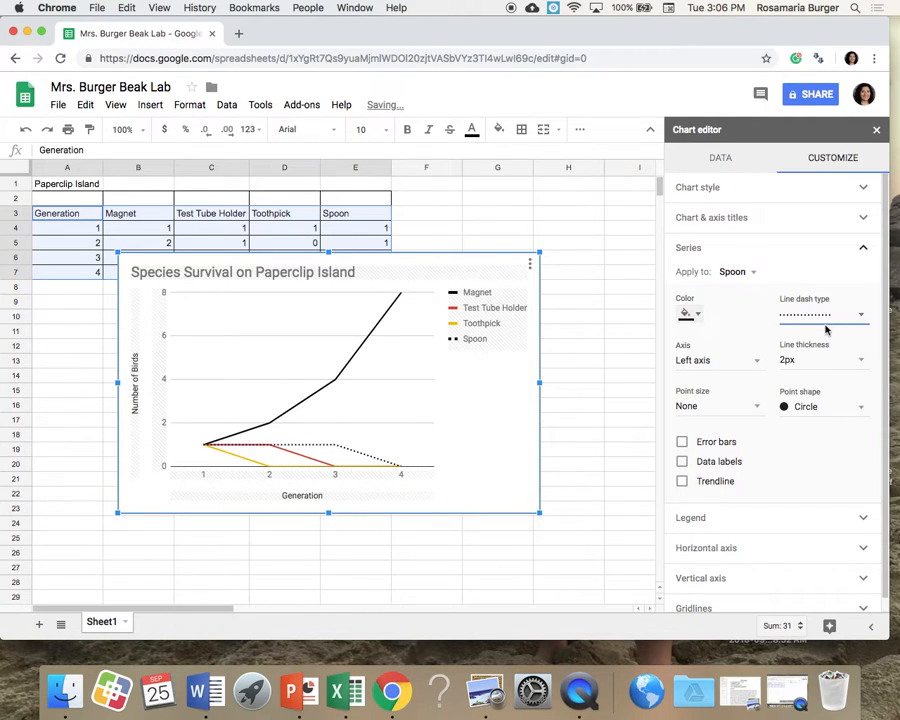
- Format the Test Tube Holder series as a black line with the short-dashed line type
click(300, 456)
click(843, 318)
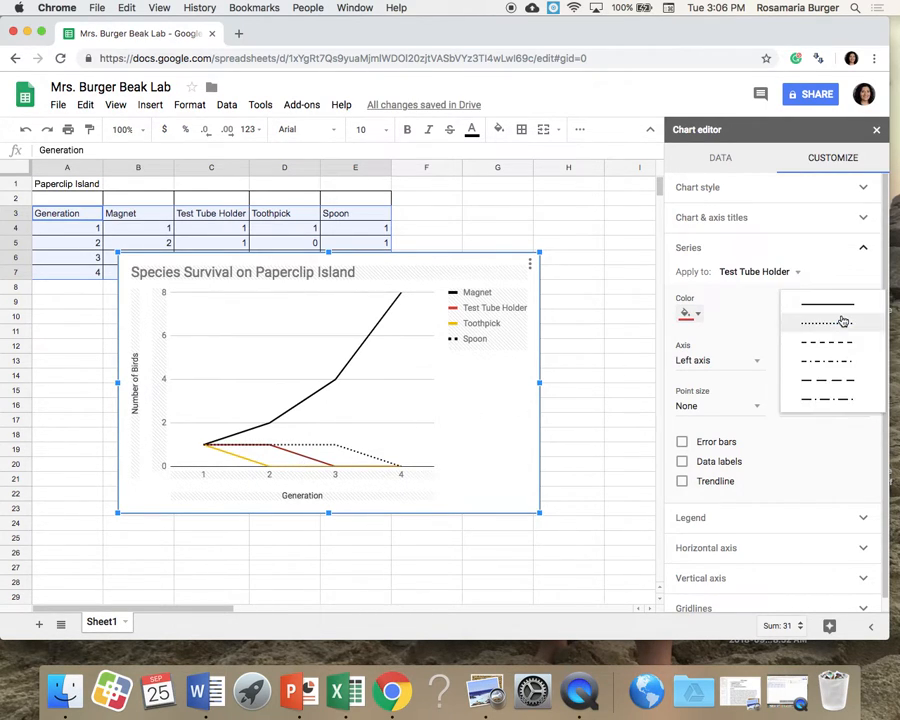
click(840, 344)
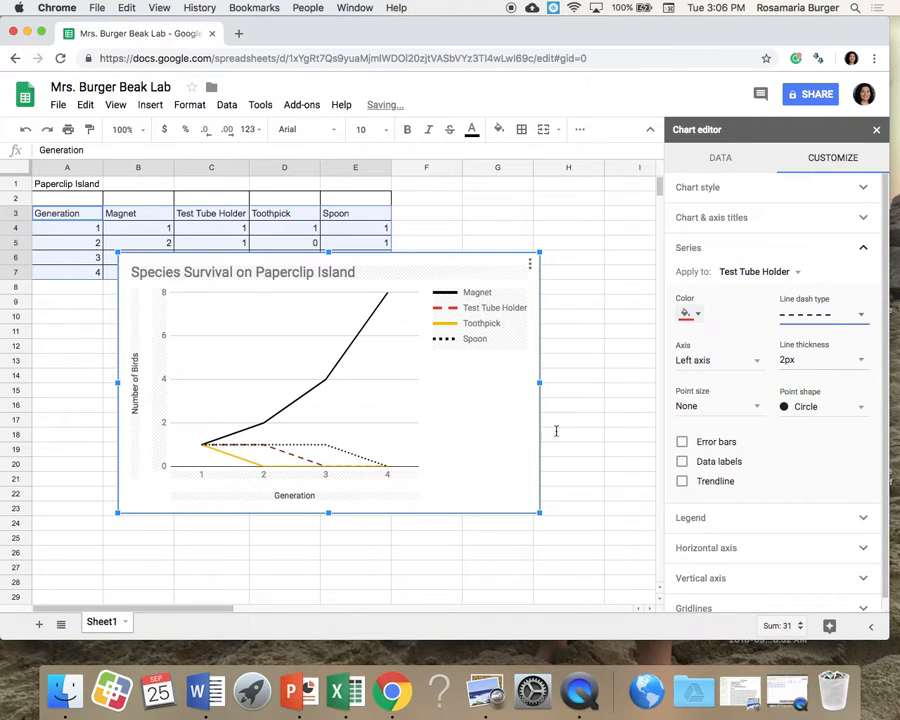
click(302, 461)
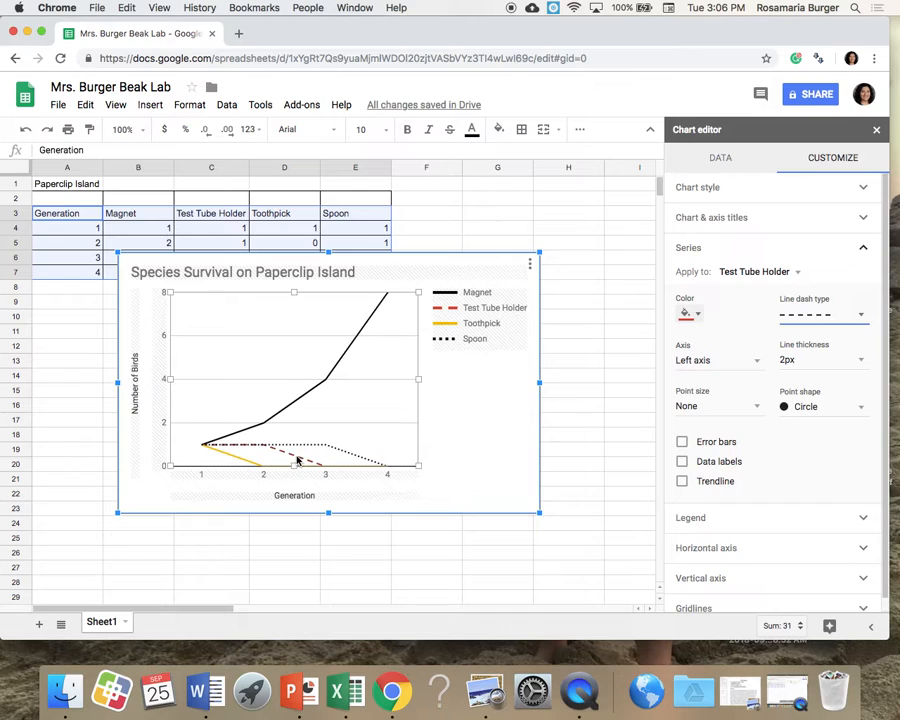
click(690, 314)
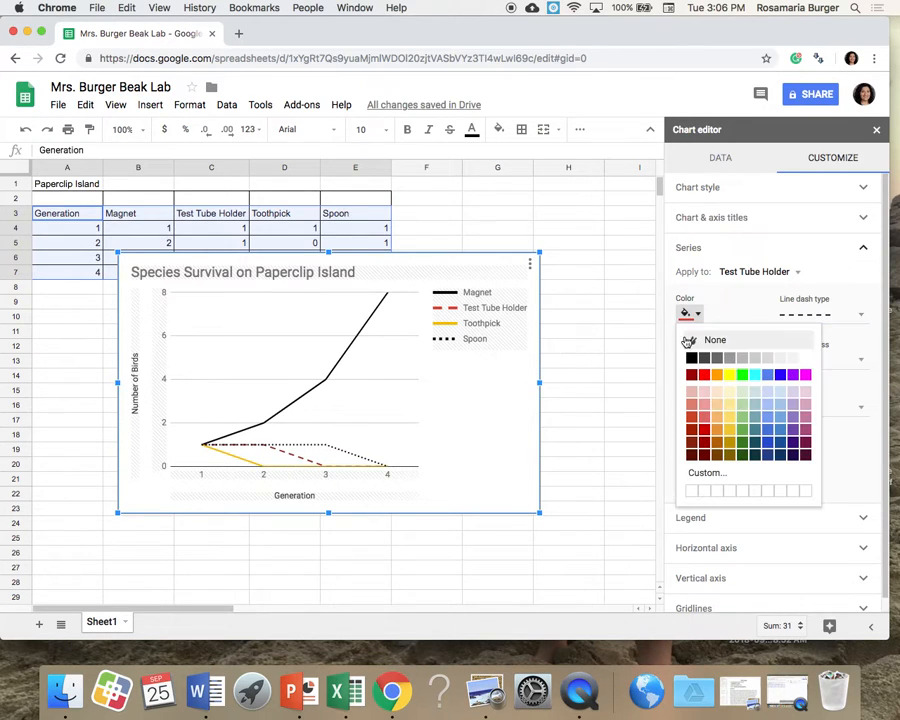
click(690, 357)
- Format the Toothpick series as a black line with the long dash-dot line type
click(245, 462)
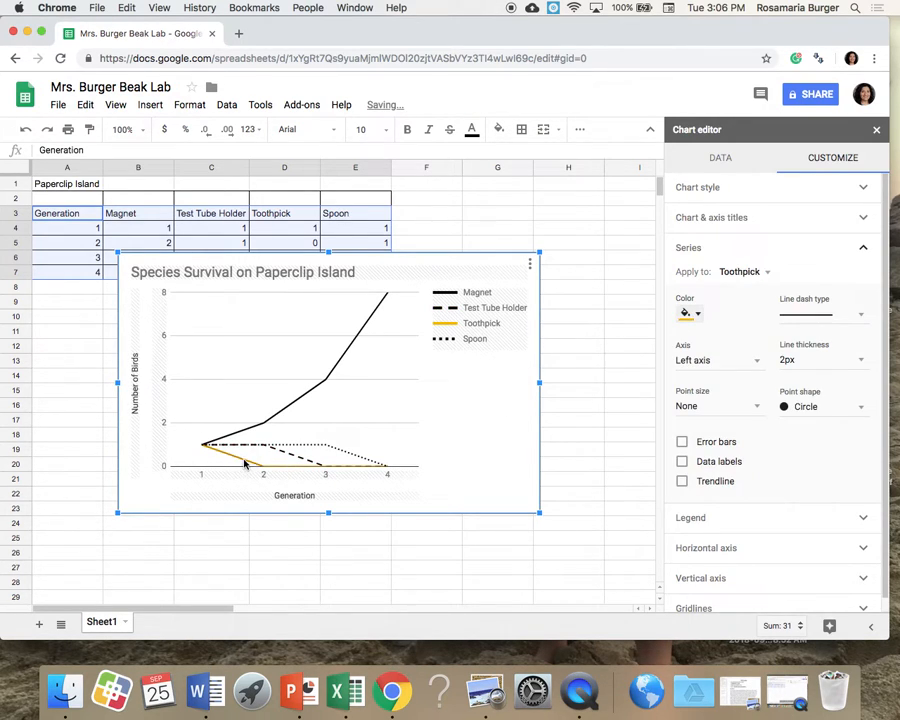
click(690, 314)
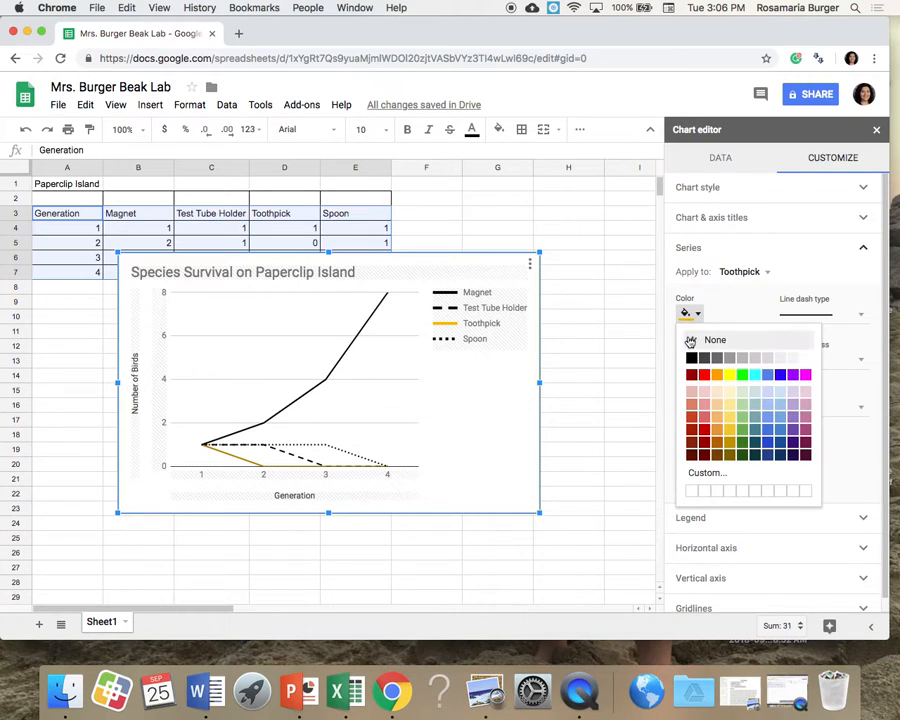
click(690, 357)
click(802, 311)
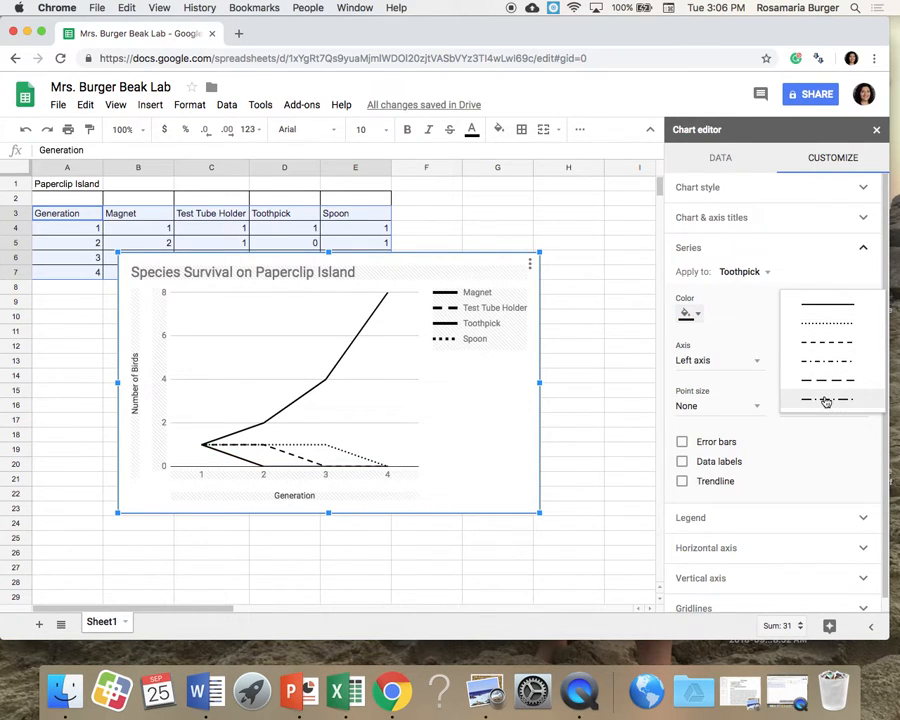
click(826, 400)
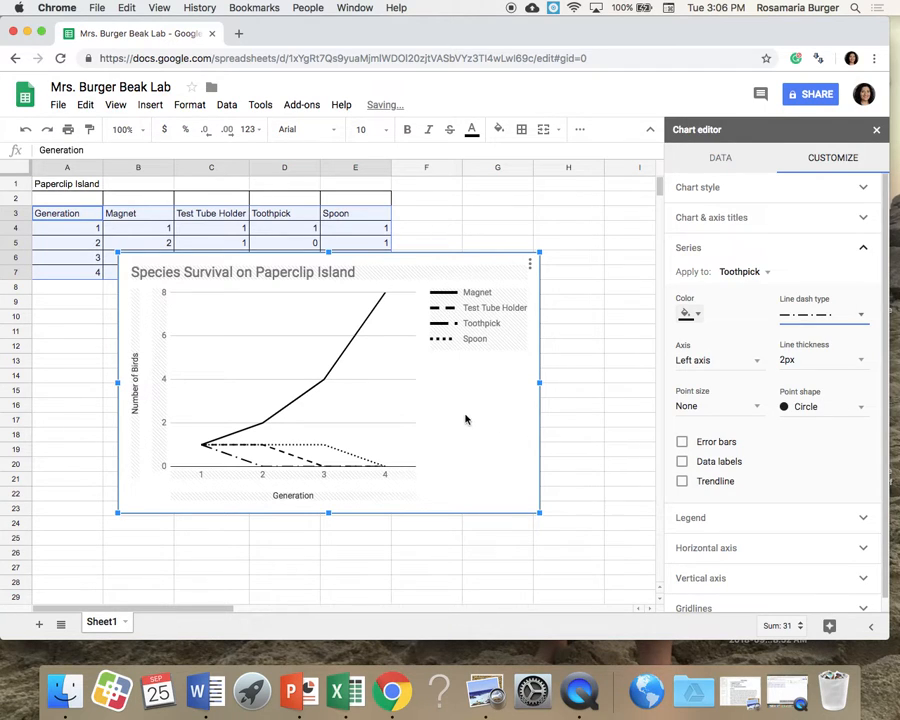
- Move the chart directly below the data table, flush with column A, and close the chart editor
drag(465, 419, 370, 450)
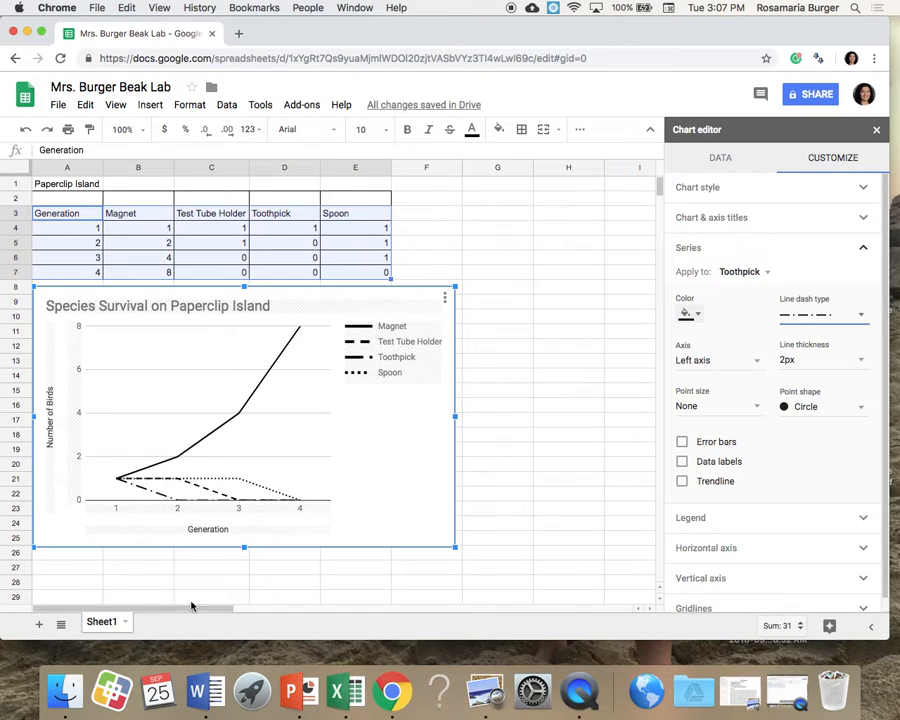
click(877, 132)
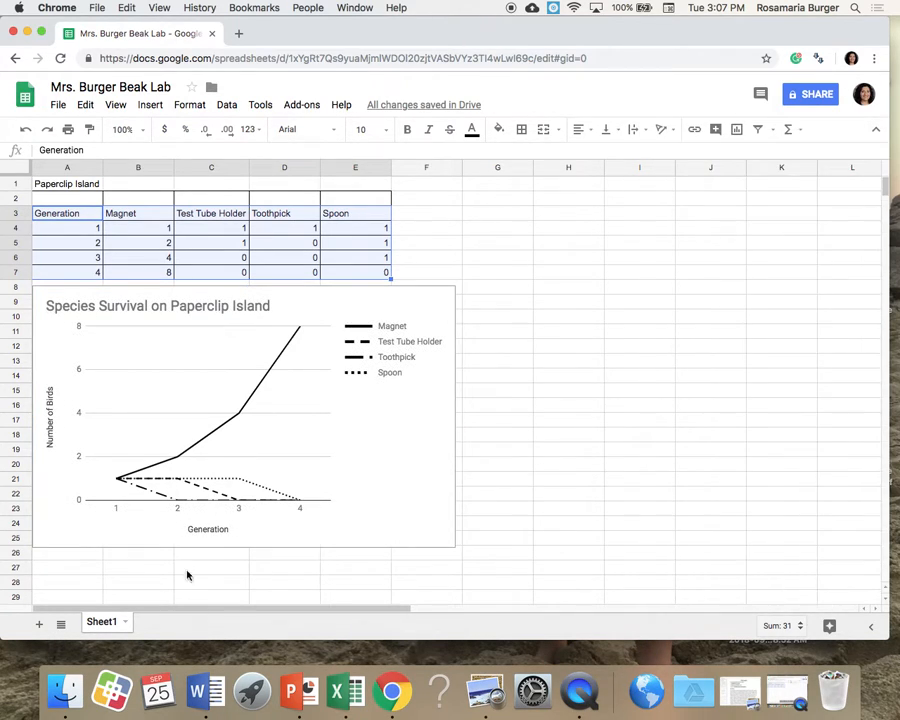
- Rename Sheet1 as "Paperclip"
double_click(104, 622)
text(Paperclip)
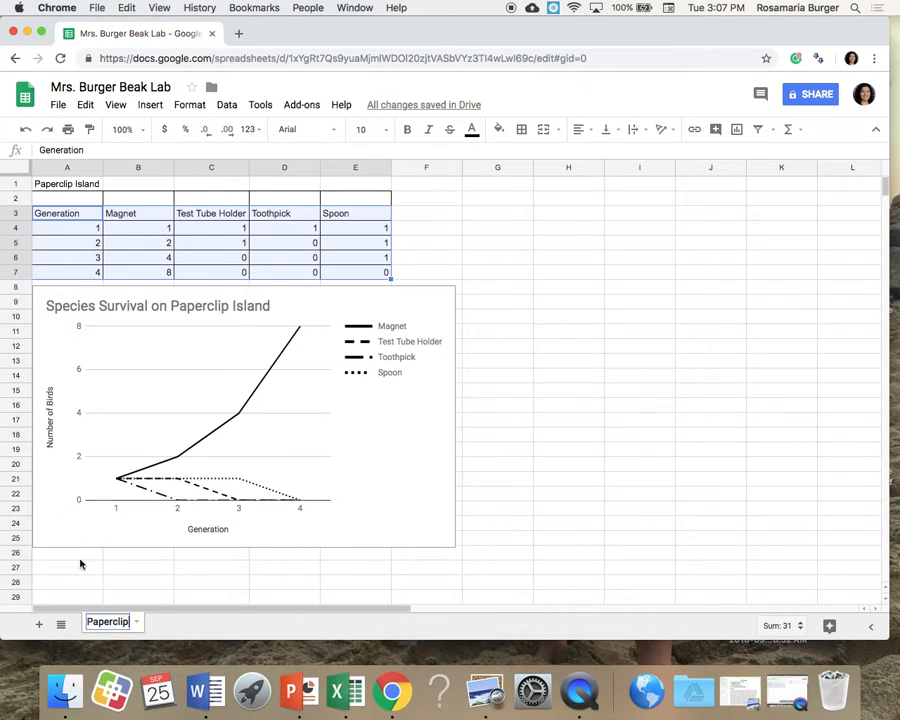
key(Return)
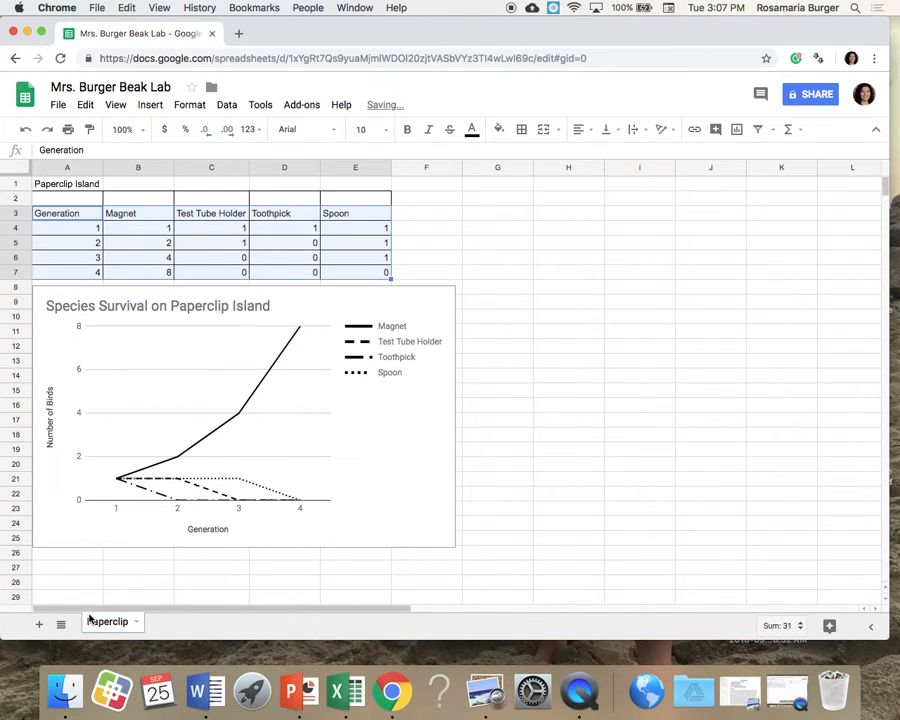
- Duplicate the Paperclip sheet and rename the copy "Crayon Island"
right_click(95, 627)
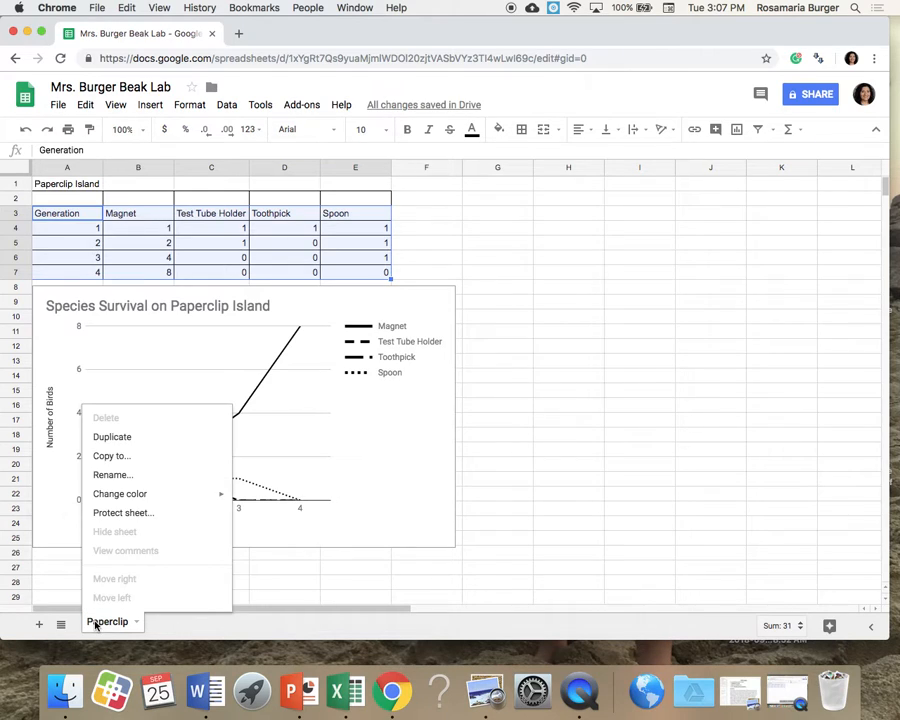
click(124, 438)
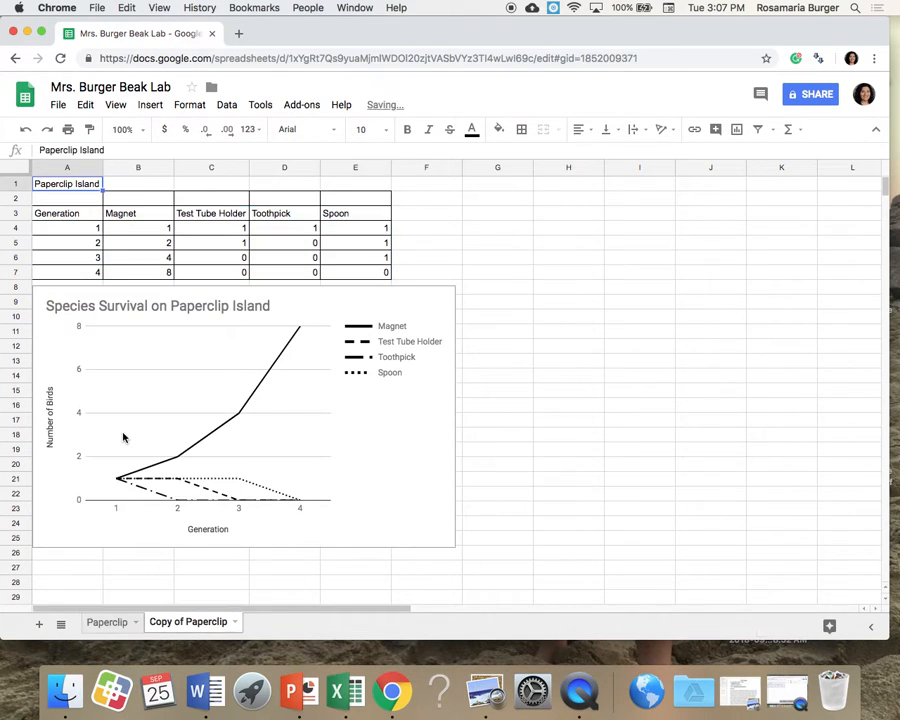
double_click(180, 624)
key(BackSpace)
text(C)
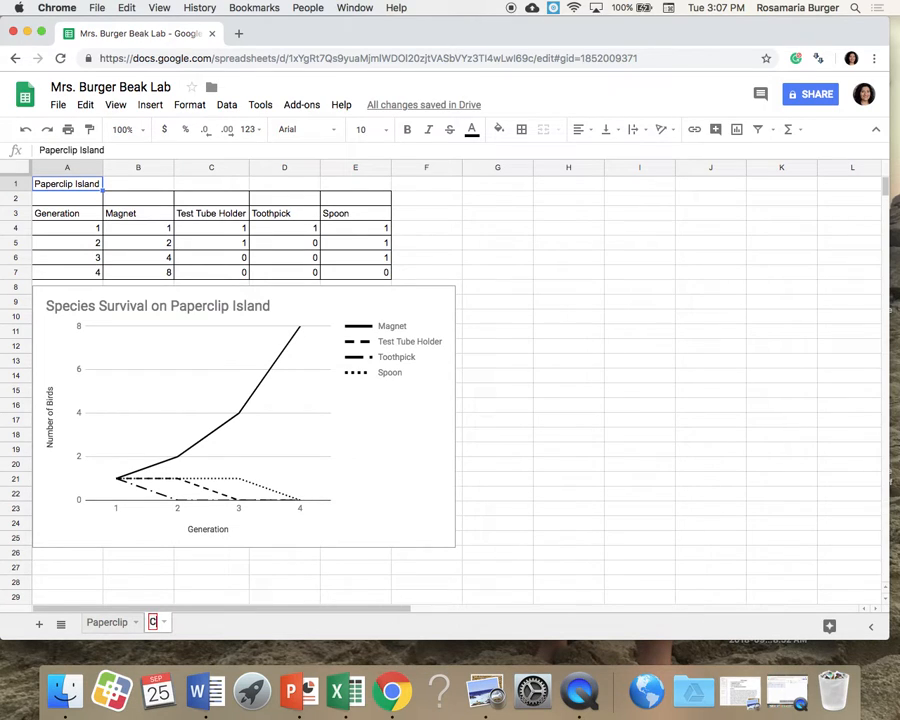
text(rayon Isl)
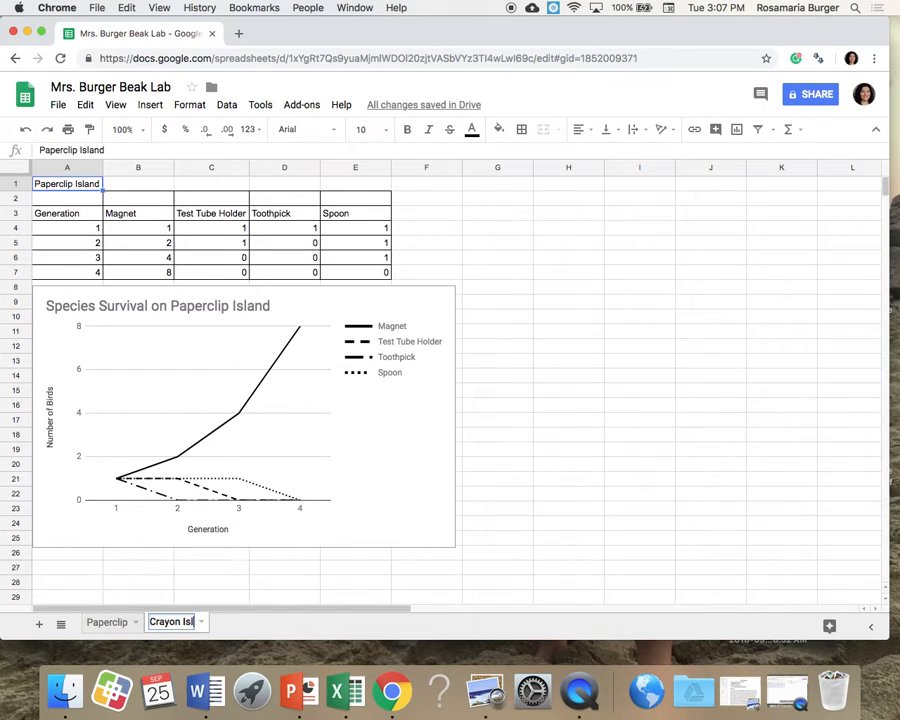
text(and)
key(Return)
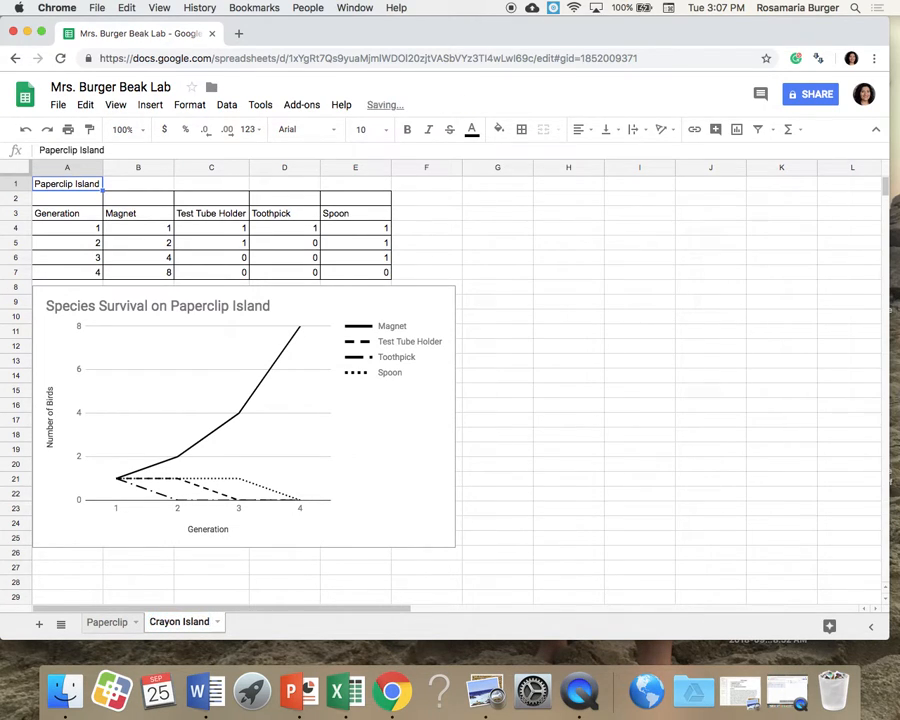
- Change the table heading in cell A1 of the duplicated sheet to "Crayon Island"
double_click(59, 151)
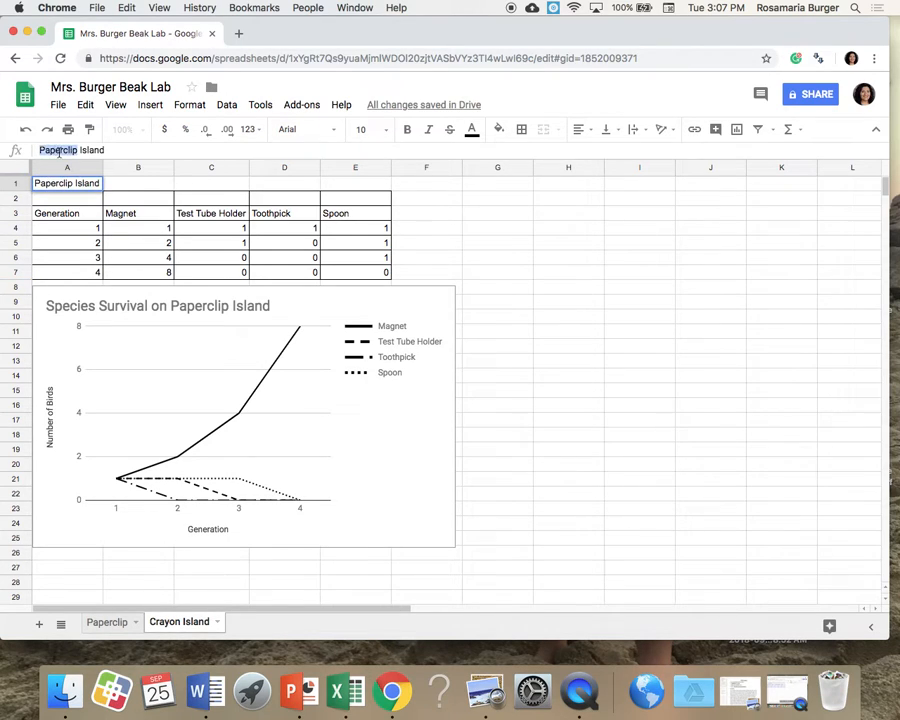
text(Crayon Isl)
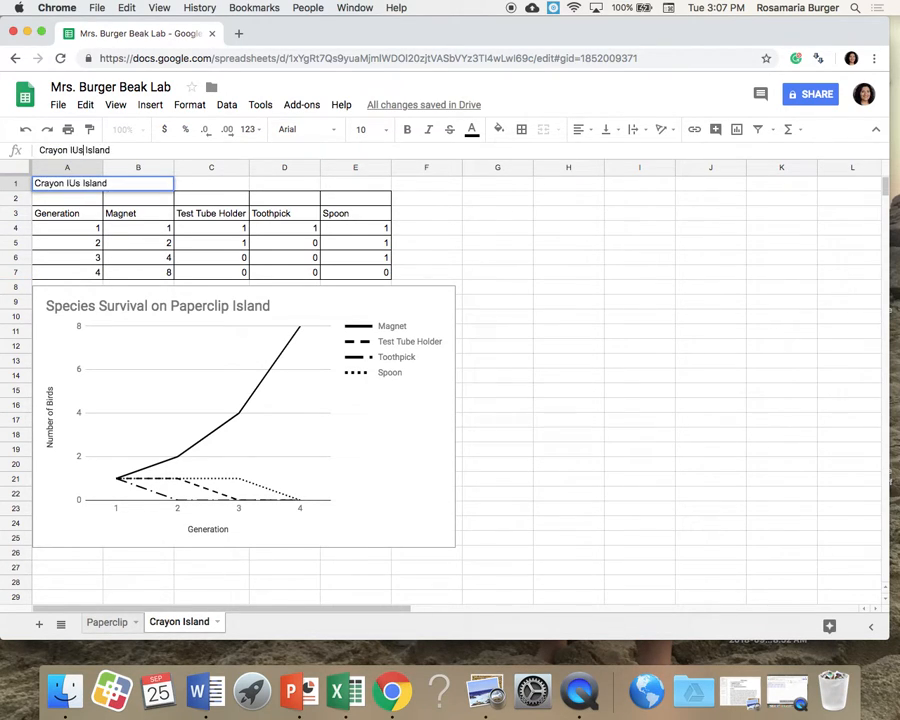
key(BackSpace)
key(BackSpace)
text(slandd)
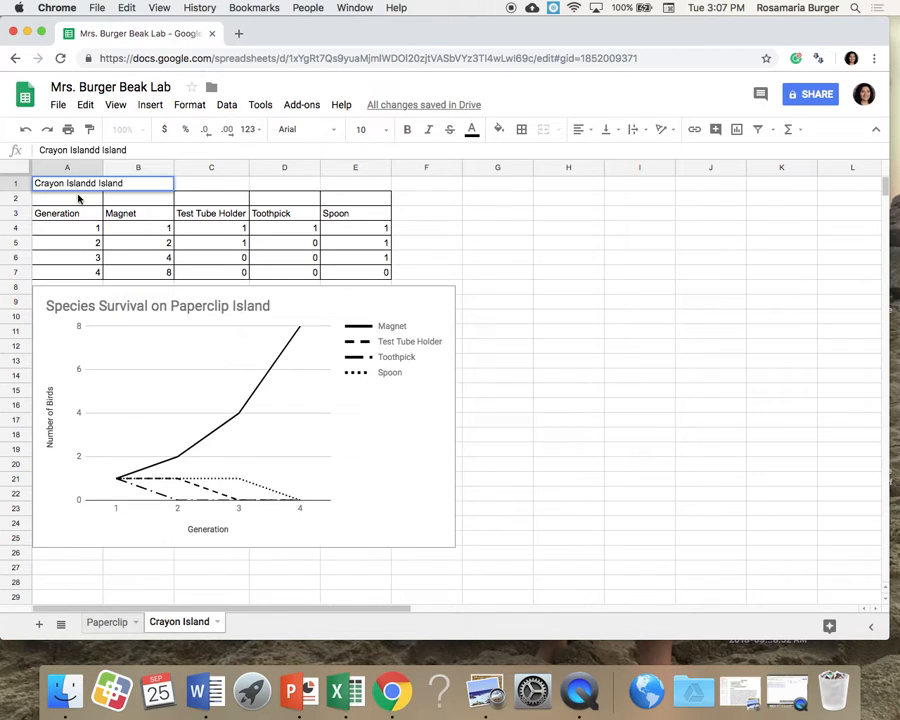
key(BackSpace)
key(BackSpace)
key(BackSpace)
key(BackSpace)
key(BackSpace)
key(BackSpace)
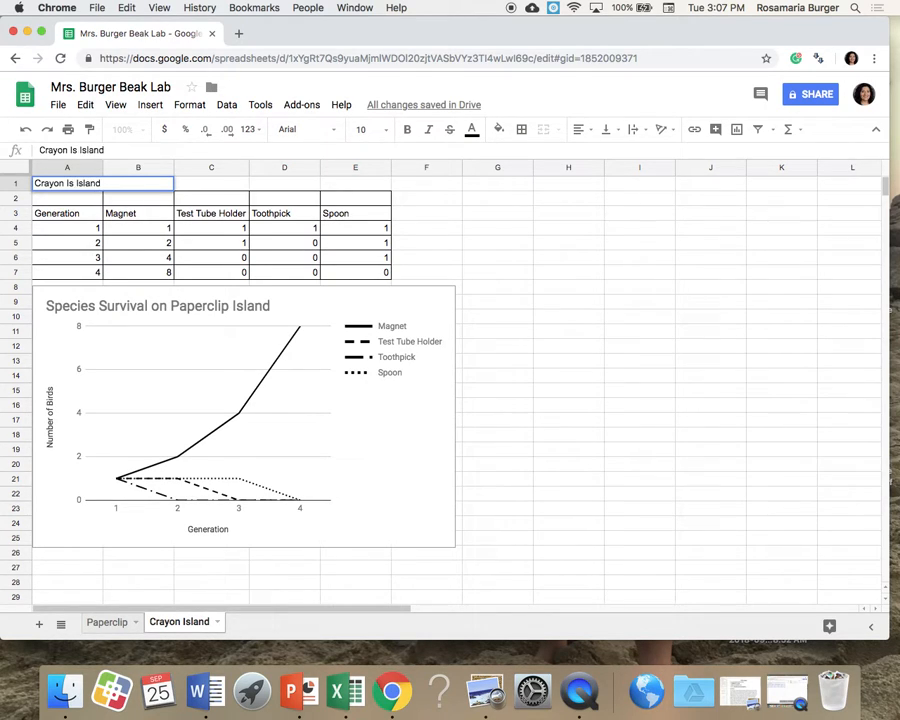
- Change the chart title on the Crayon Island sheet to "Species Survival on Crayon Island"
click(217, 304)
double_click(214, 308)
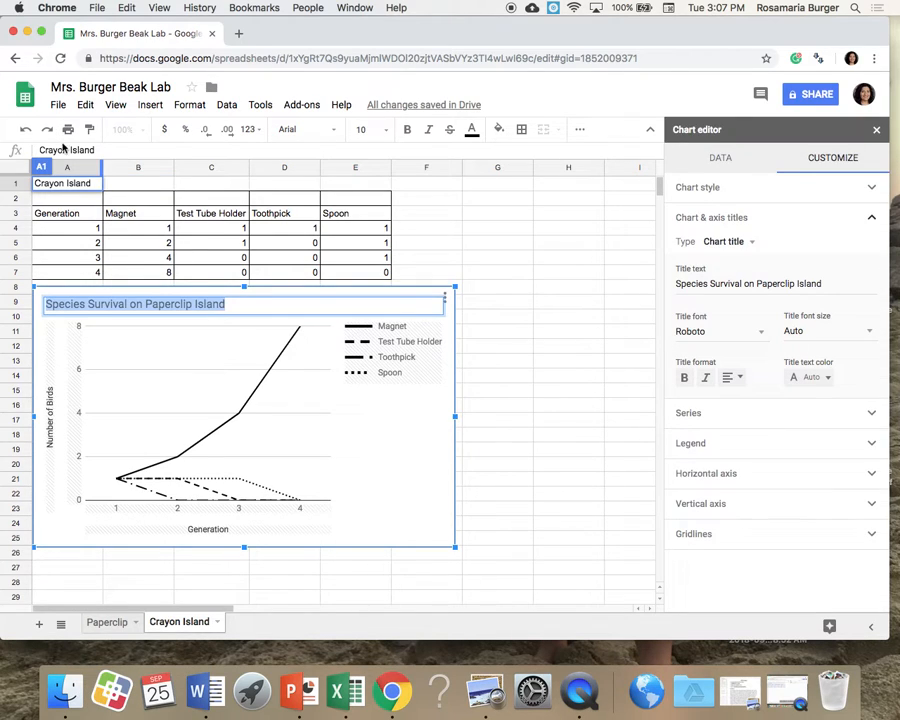
double_click(764, 283)
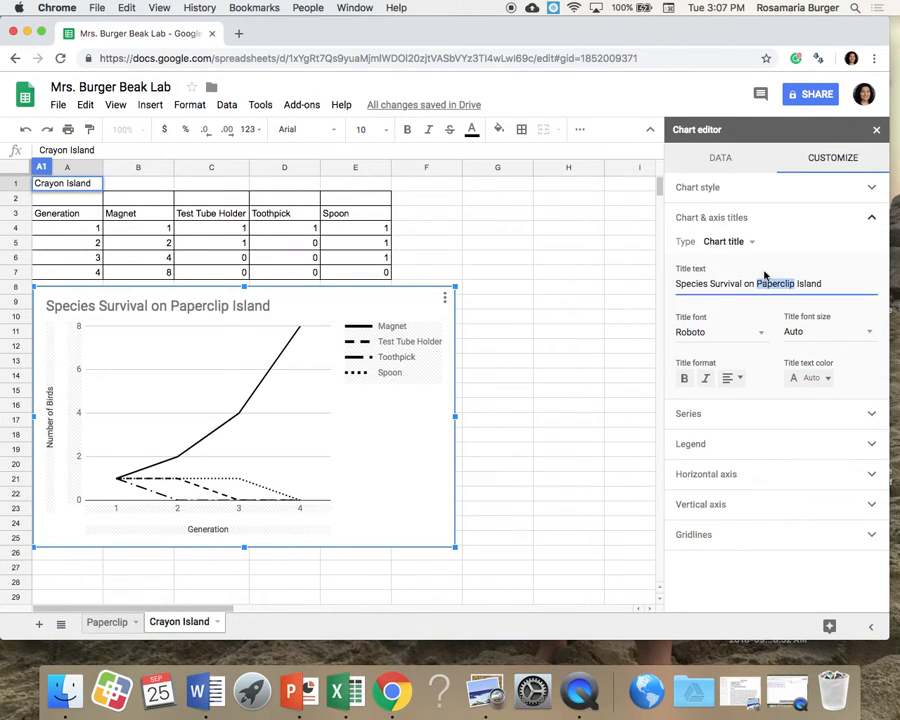
text(Crayon)
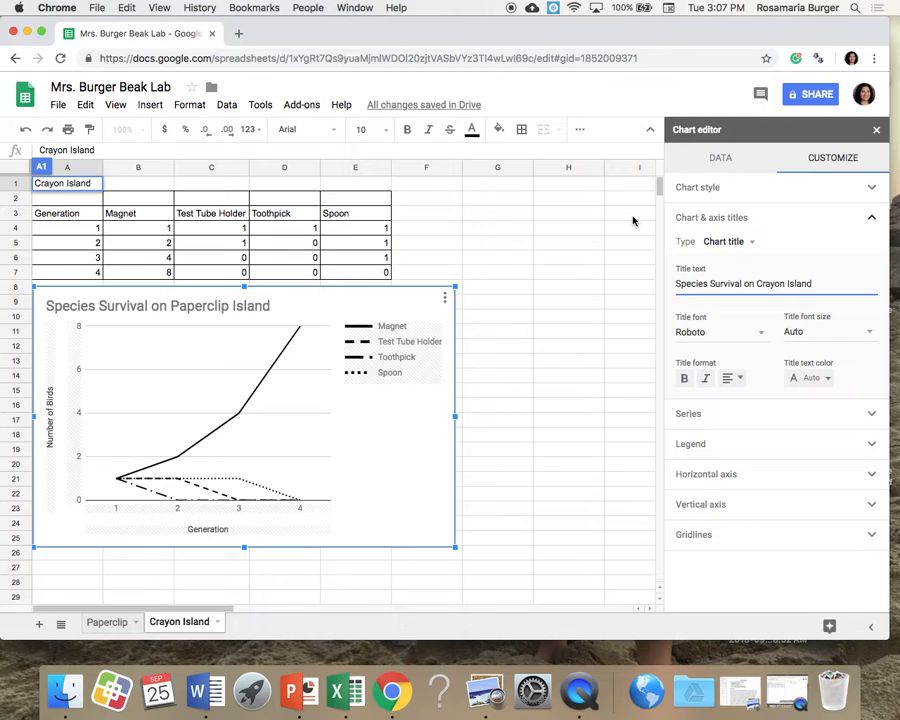
click(550, 365)
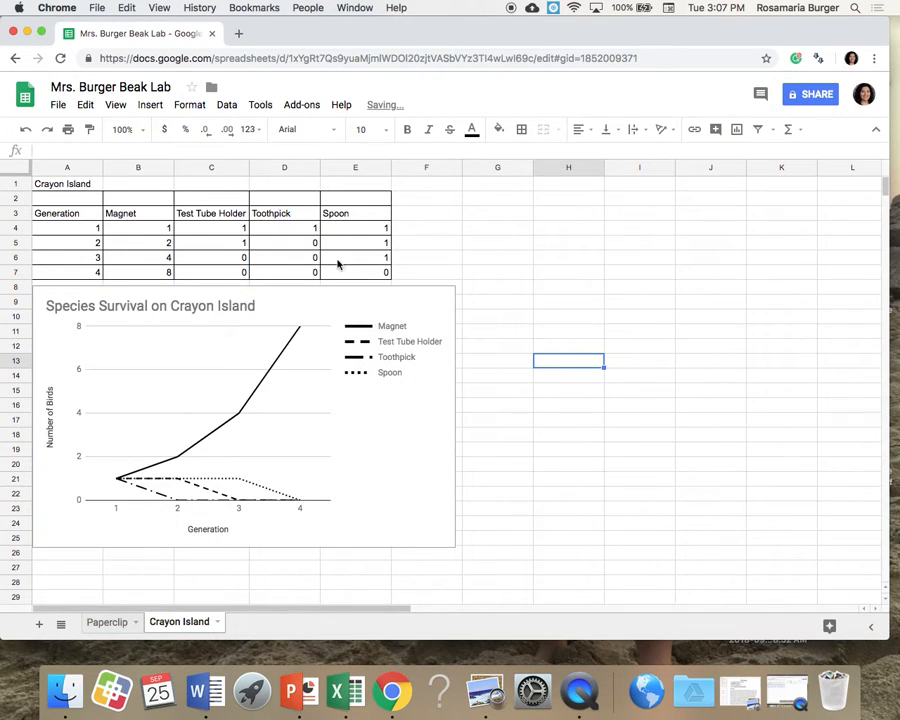
- Clear the copied bird counts in B4:E7 and enter 1, 0, 0, 0 for Magnet in generations 1 to 4
drag(350, 271, 127, 228)
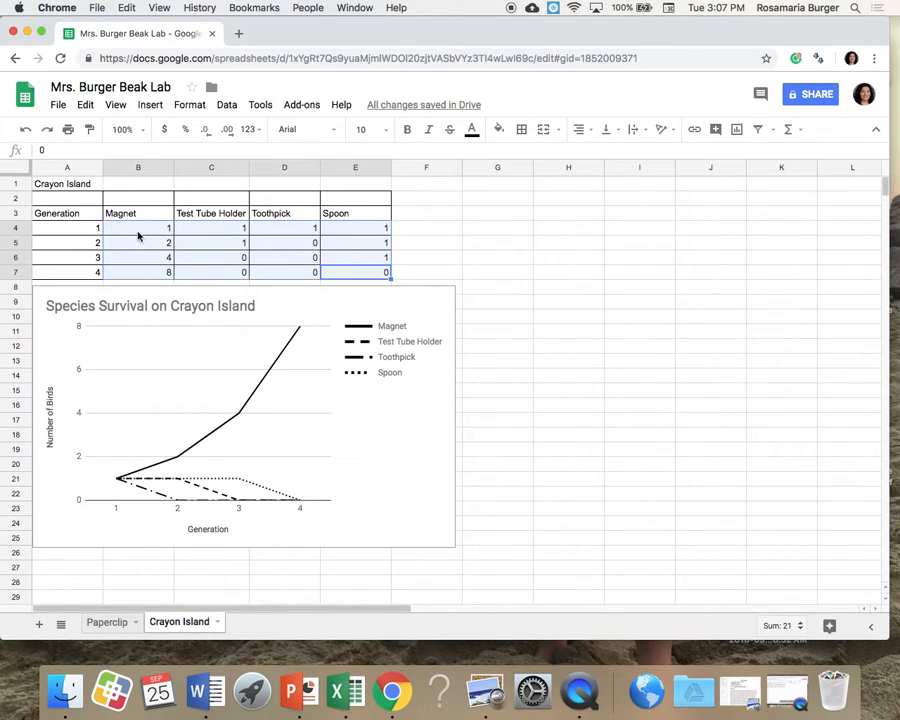
key(Delete)
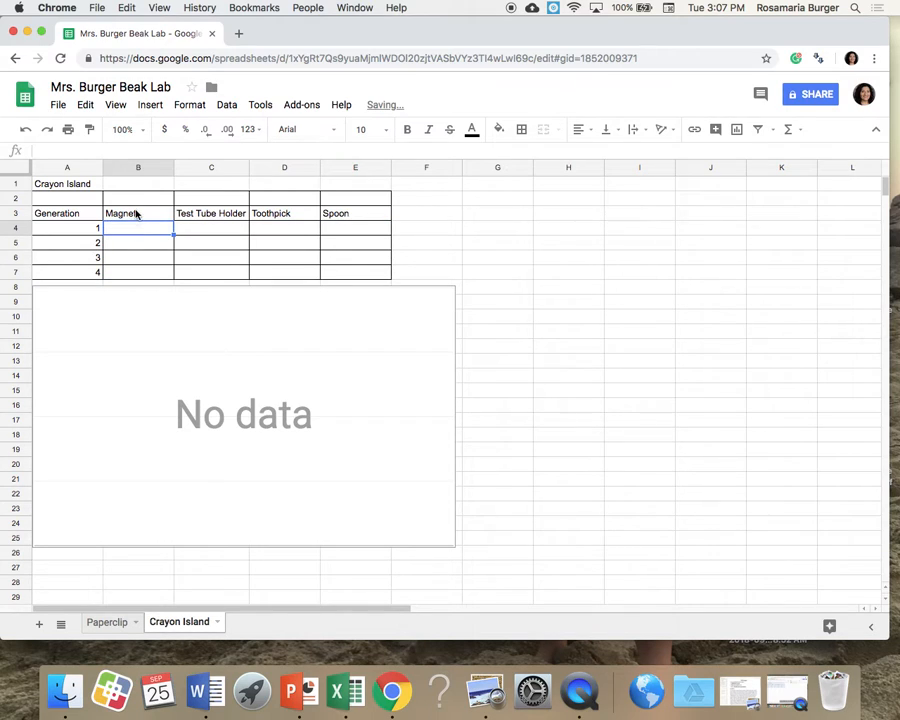
text(1)
key(Return)
text(0)
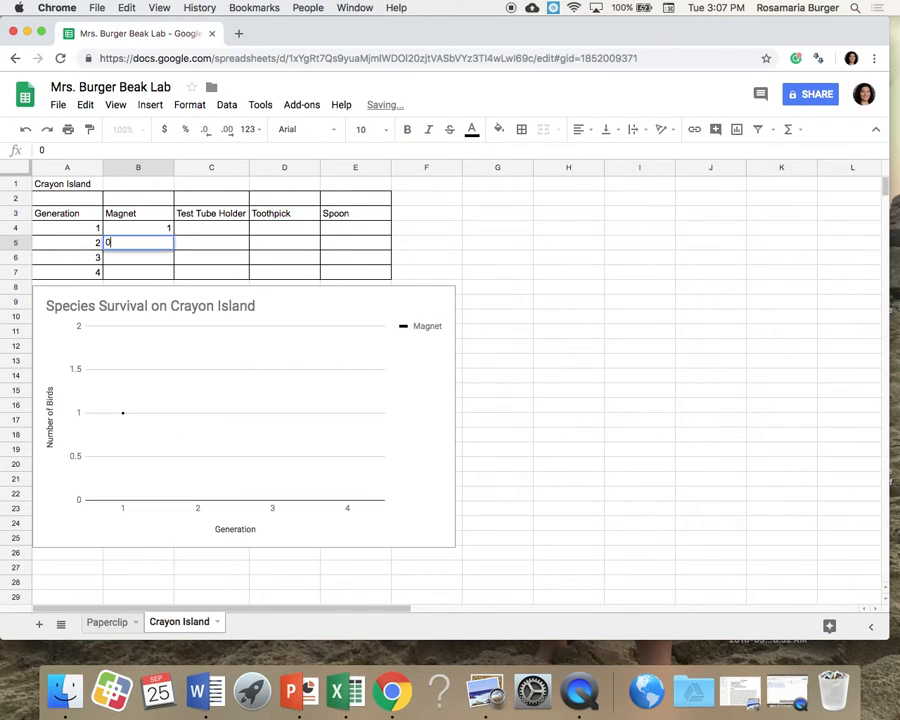
key(Return)
text(00)
key(BackSpace)
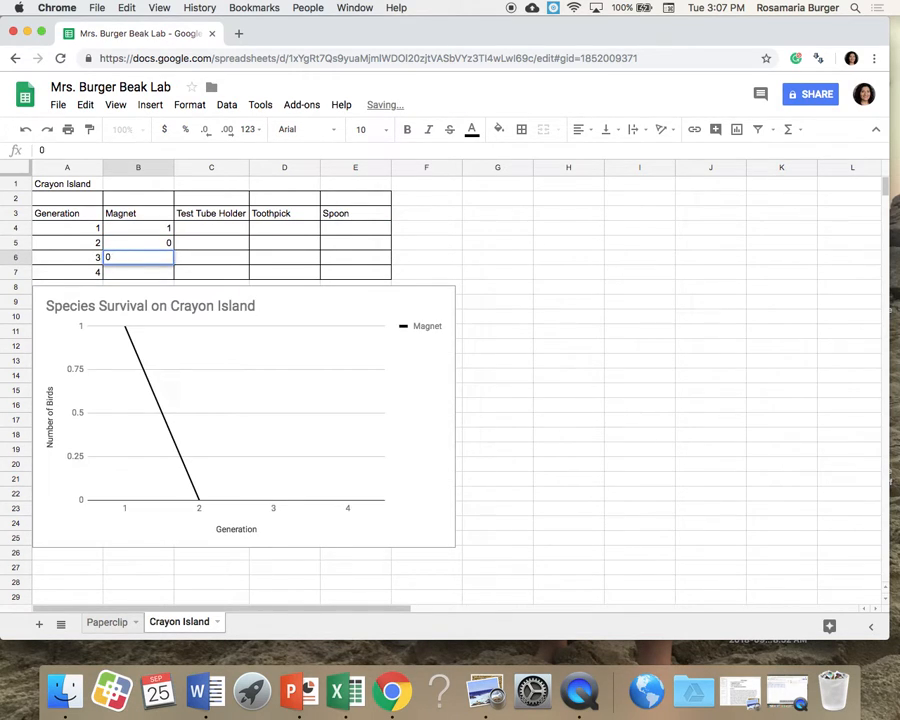
key(Return)
text(0)
key(Right)
- Enter the Test Tube Holder counts 1, 2, 4, 8 for generations 1 to 4 in C4:C7
key(Up)
key(Up)
key(Up)
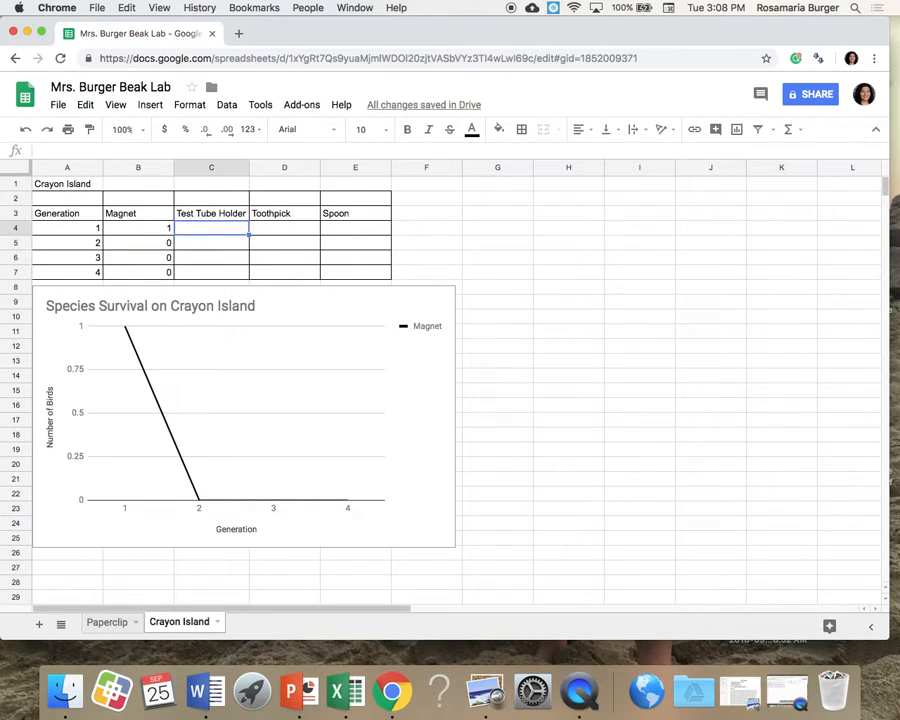
text(1)
key(Return)
text(2)
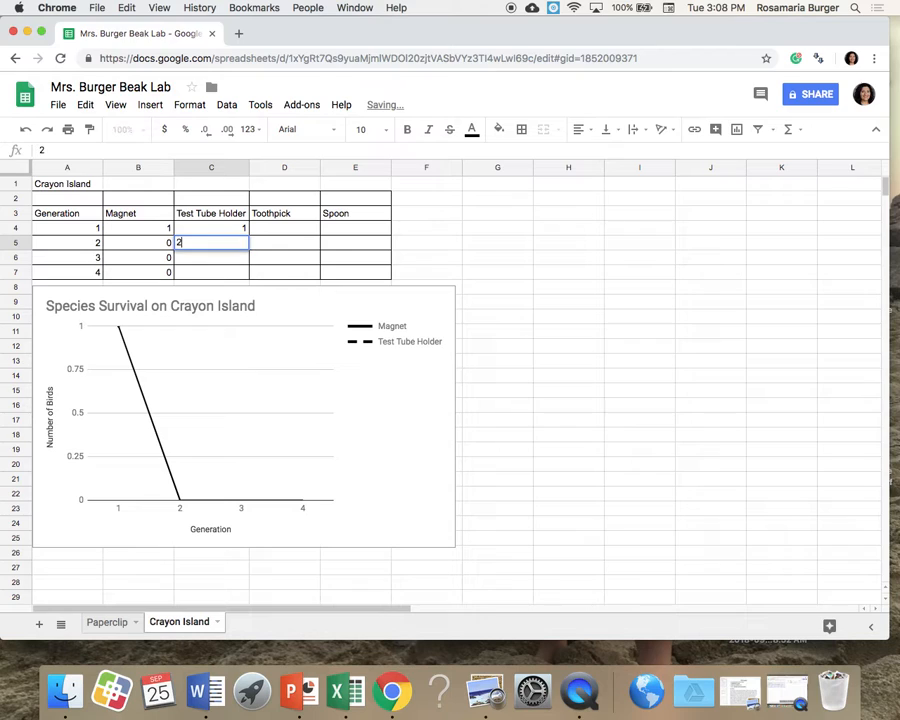
key(Tab)
key(Left)
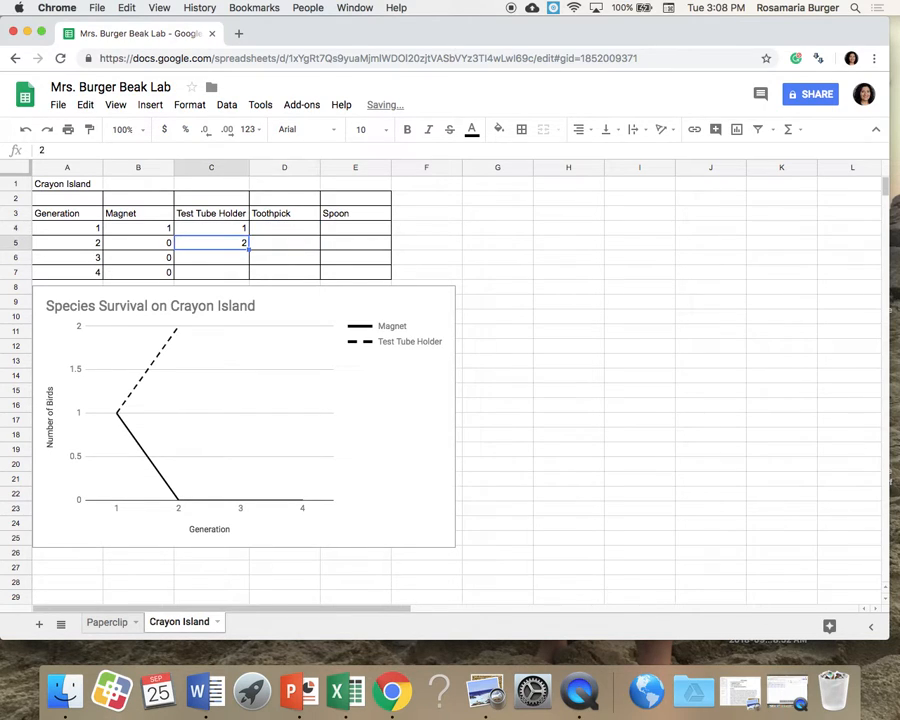
key(Down)
text(4)
key(Return)
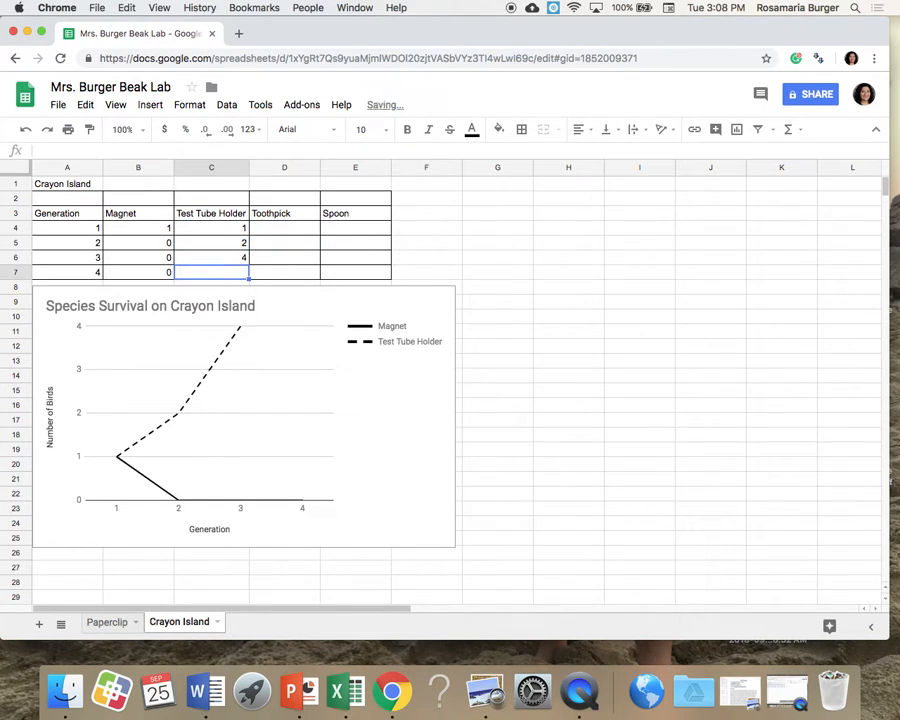
text(8)
key(Right)
- Enter the Toothpick counts 1, 1, 0, 0 for generations 1 to 4 in D4:D7
key(Up)
key(Up)
key(Up)
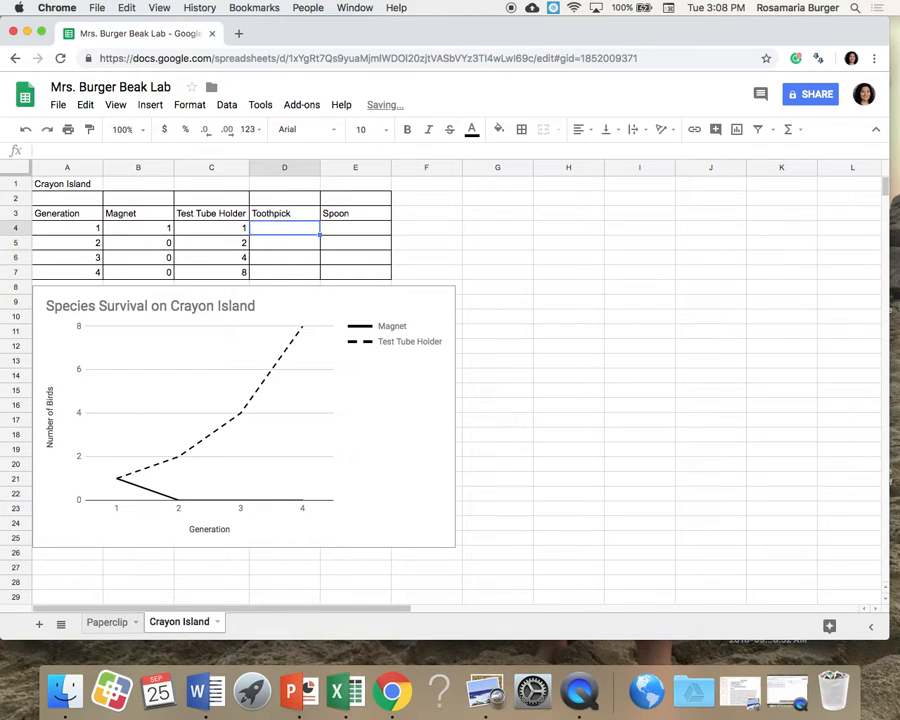
text(1)
key(Return)
text(1)
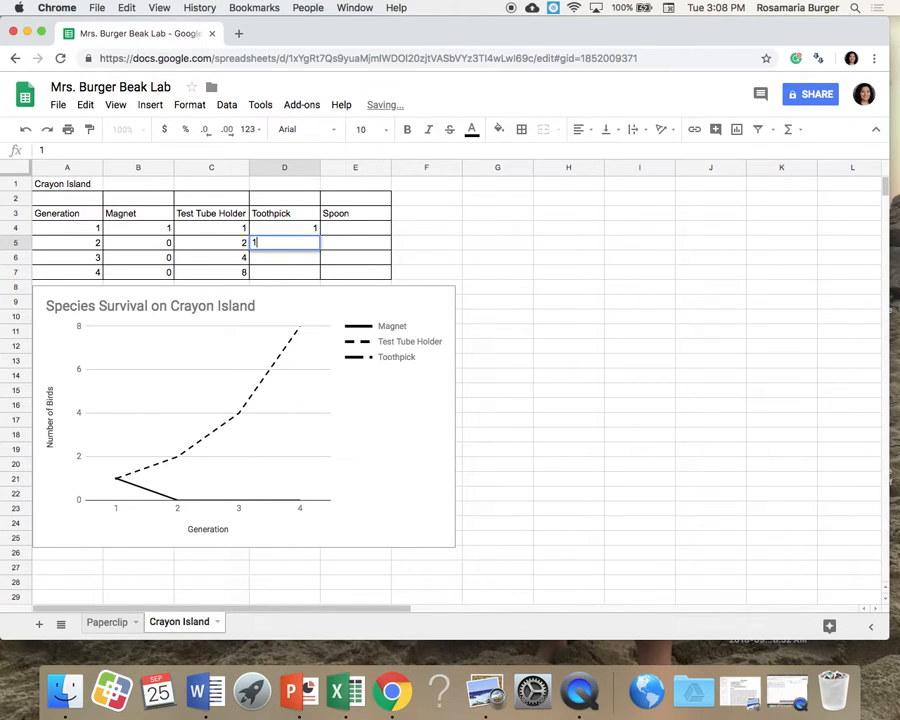
key(Return)
text(0)
key(Return)
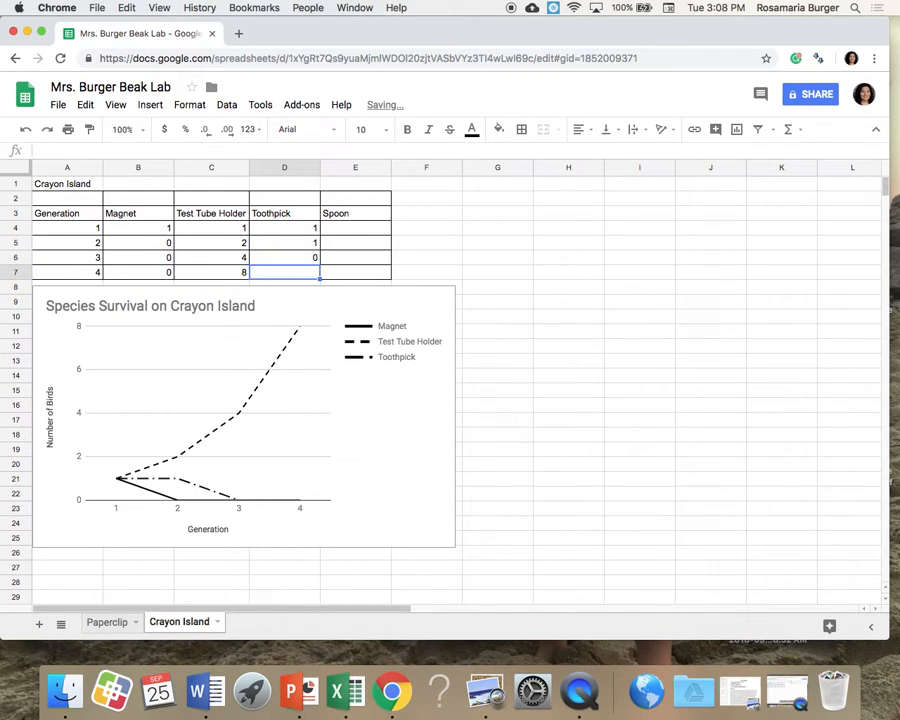
text(0)
key(Up)
- Enter the Spoon counts 1, 1, 1, 0 for generations 1 to 4 in E4:E7
key(Right)
key(Up)
key(Up)
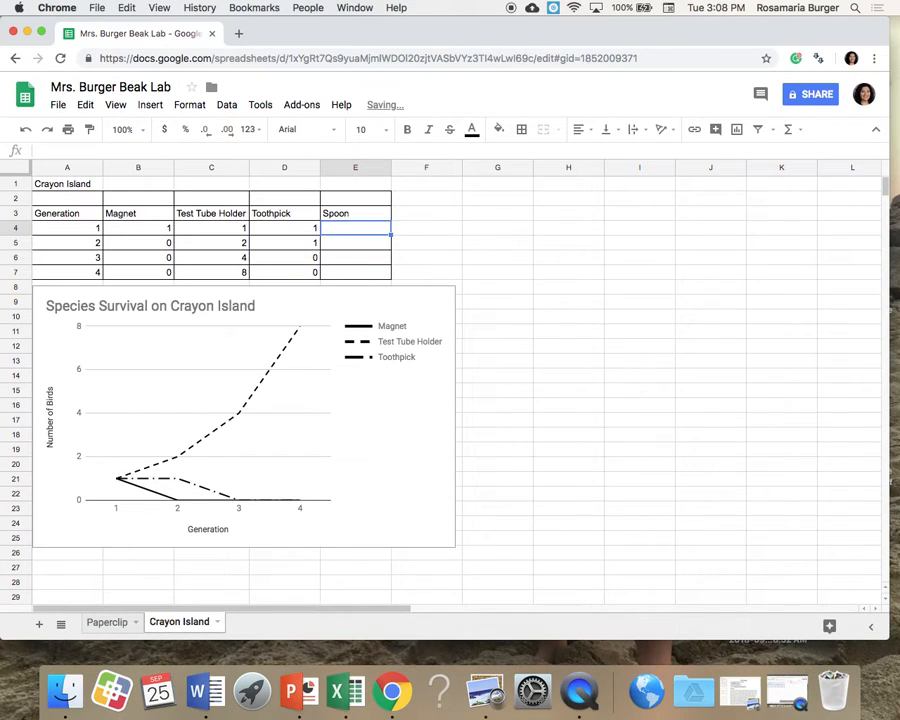
text(1)
key(Return)
text(1)
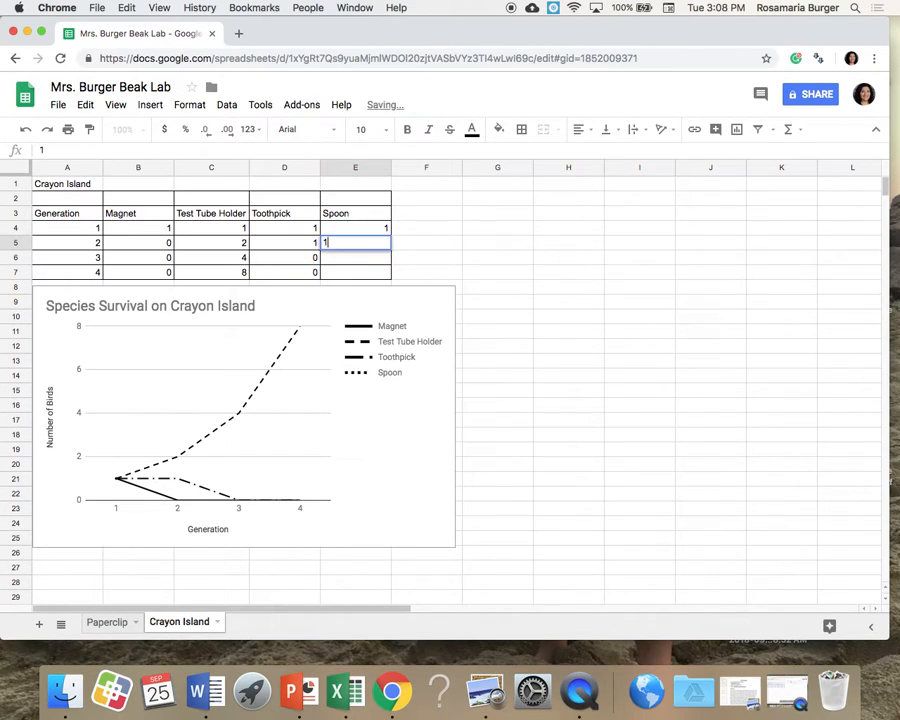
key(Return)
text(1)
key(Return)
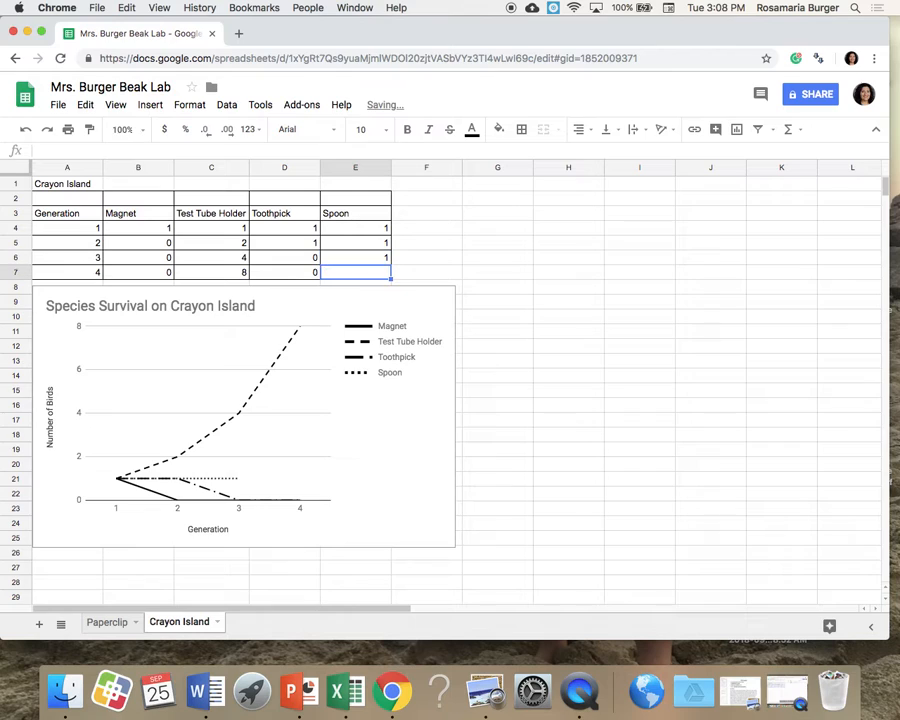
text(0)
key(Return)
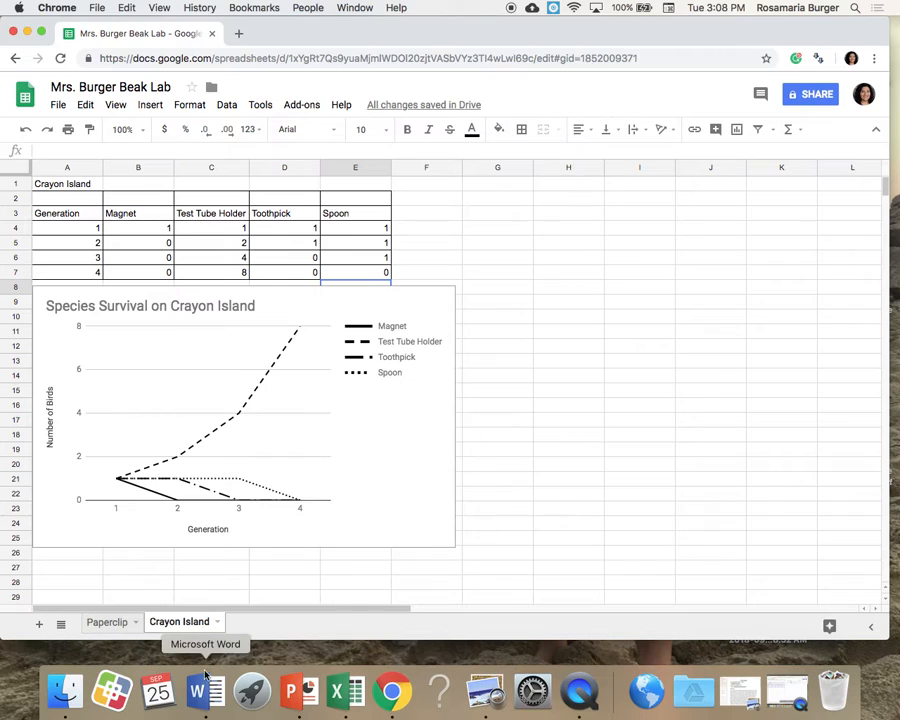
- Duplicate the Crayon Island sheet and rename the copy "Cotton Ball Island"
click(217, 622)
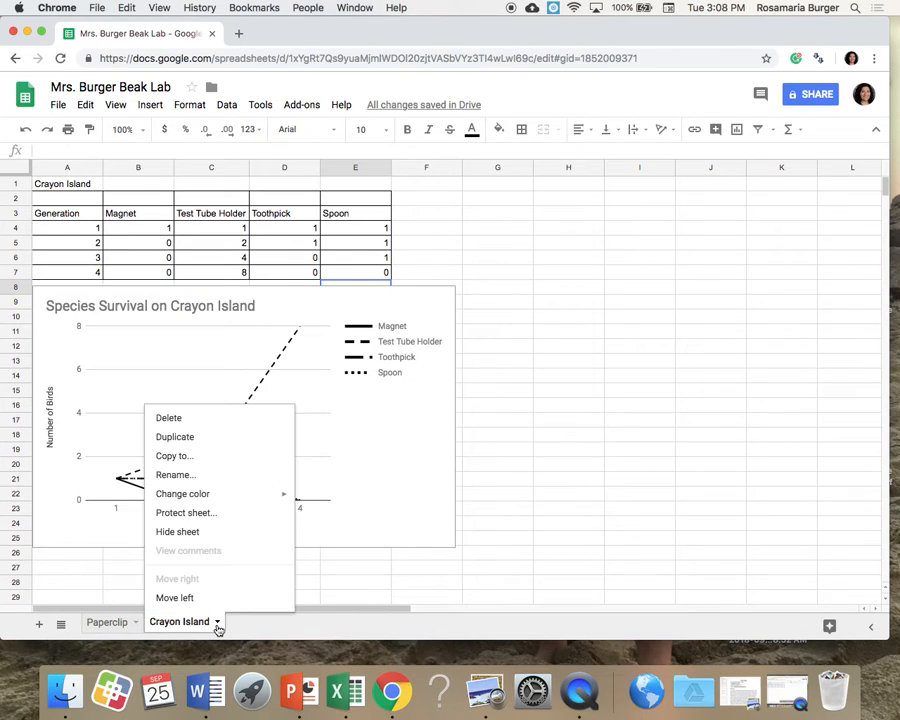
click(190, 440)
double_click(272, 621)
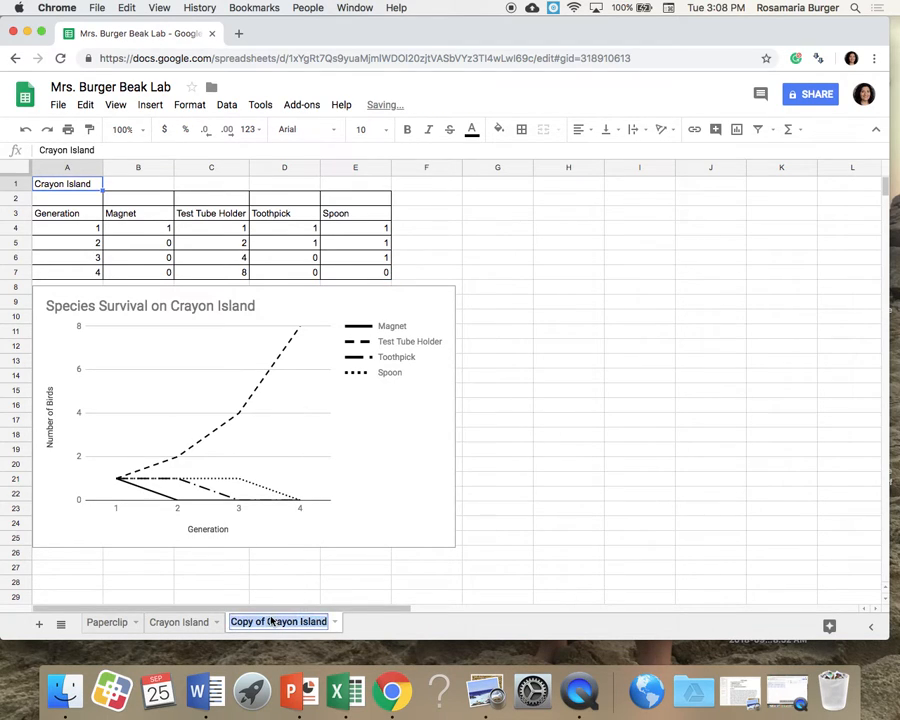
text(C)
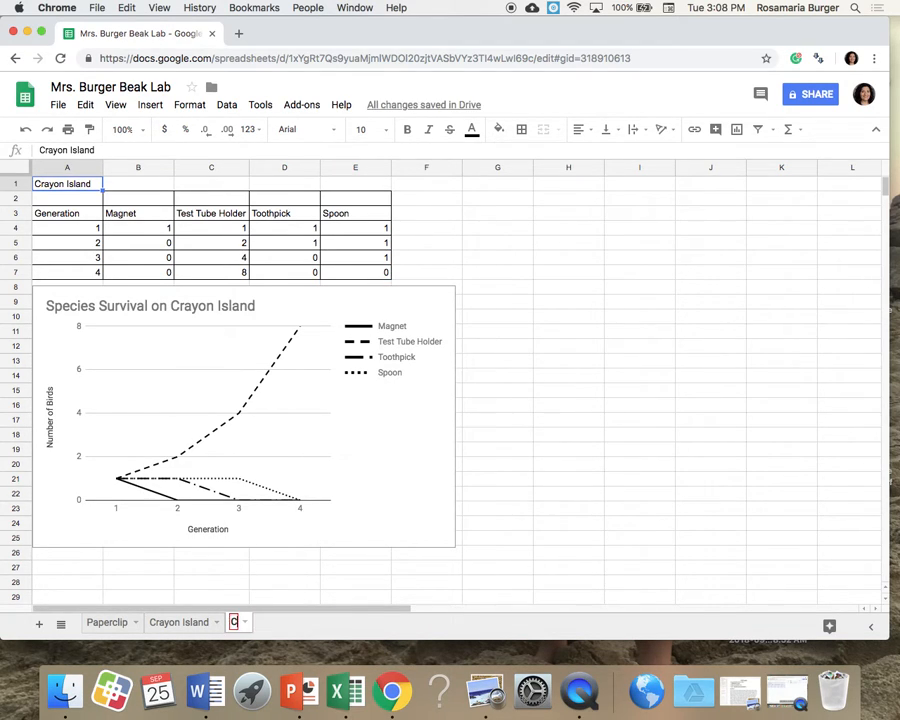
text(otton Ball I)
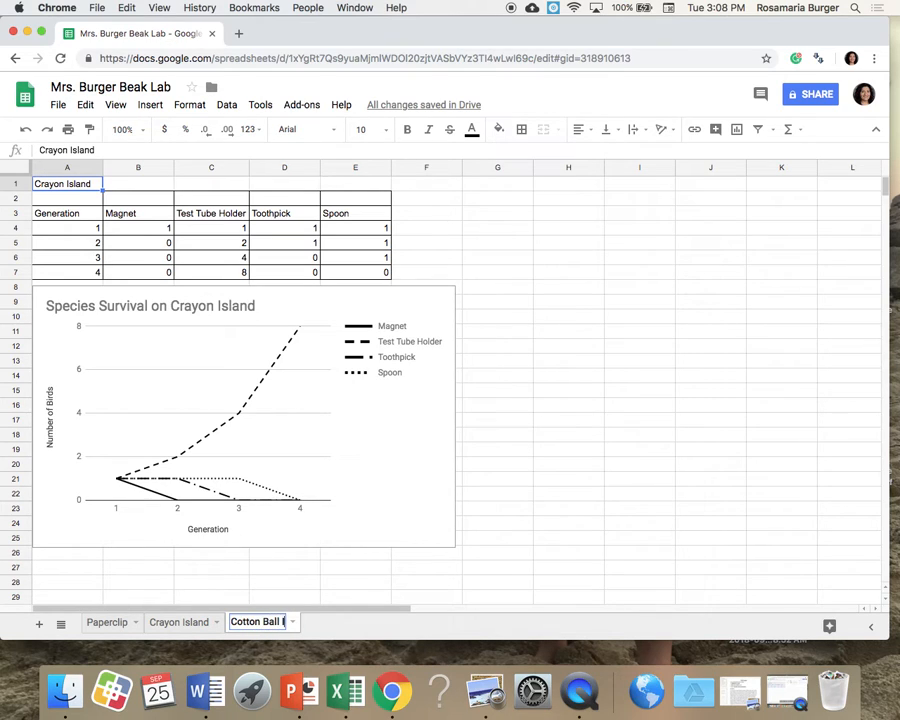
text(sland)
key(Return)
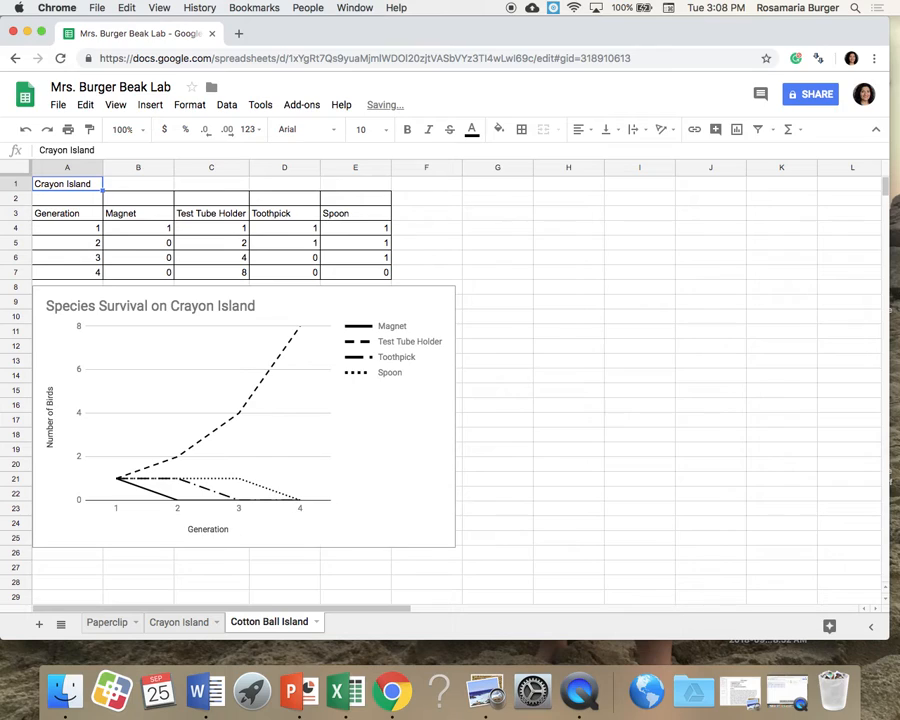